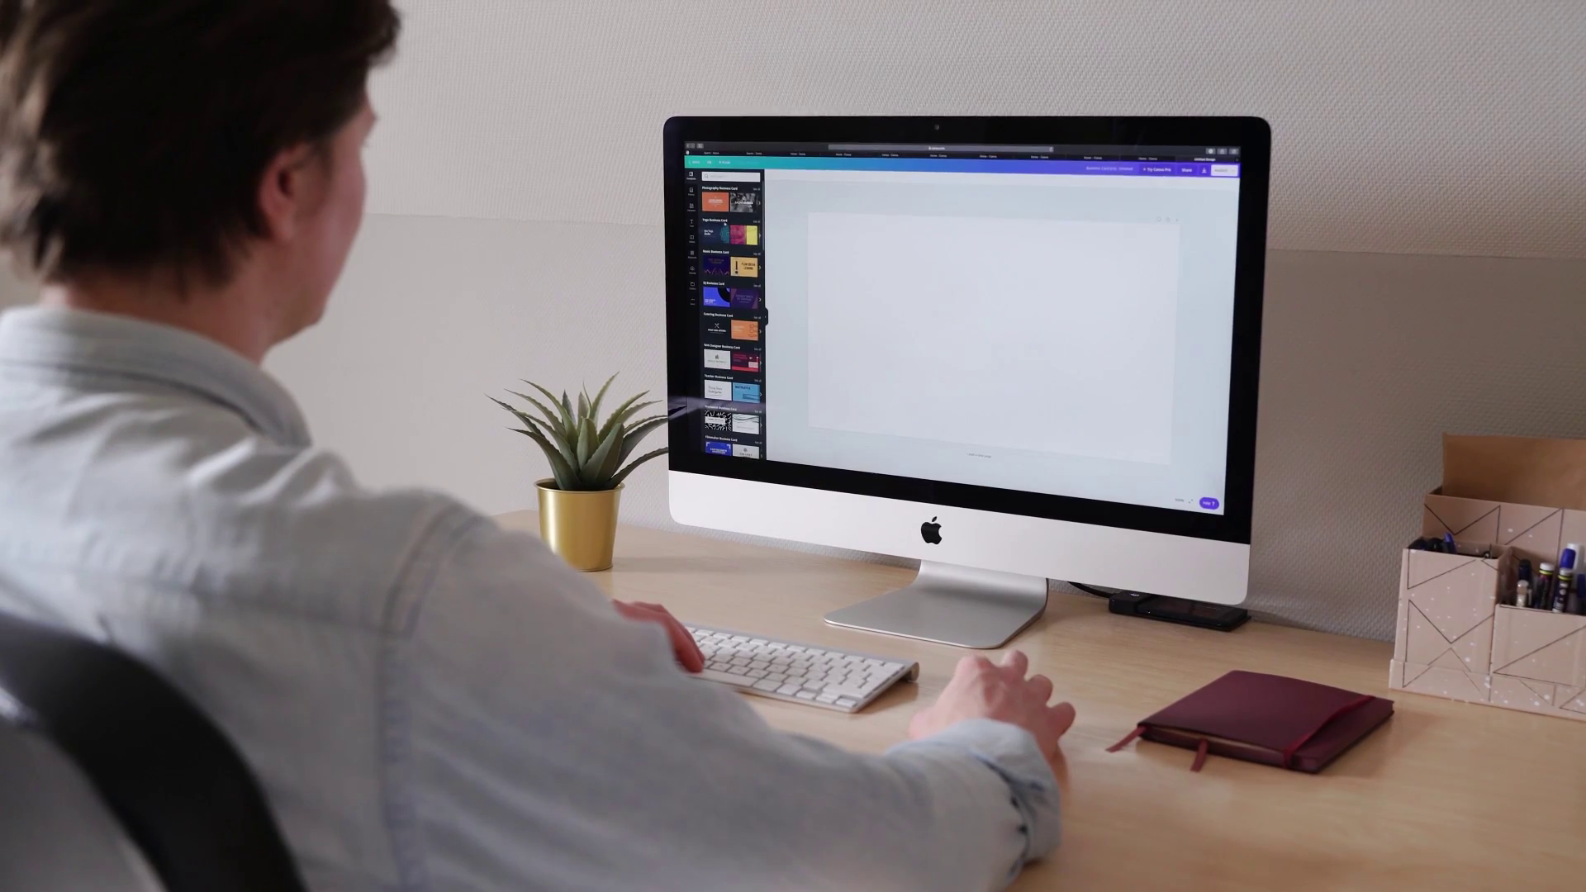
scroll(727, 314, "down", 10)
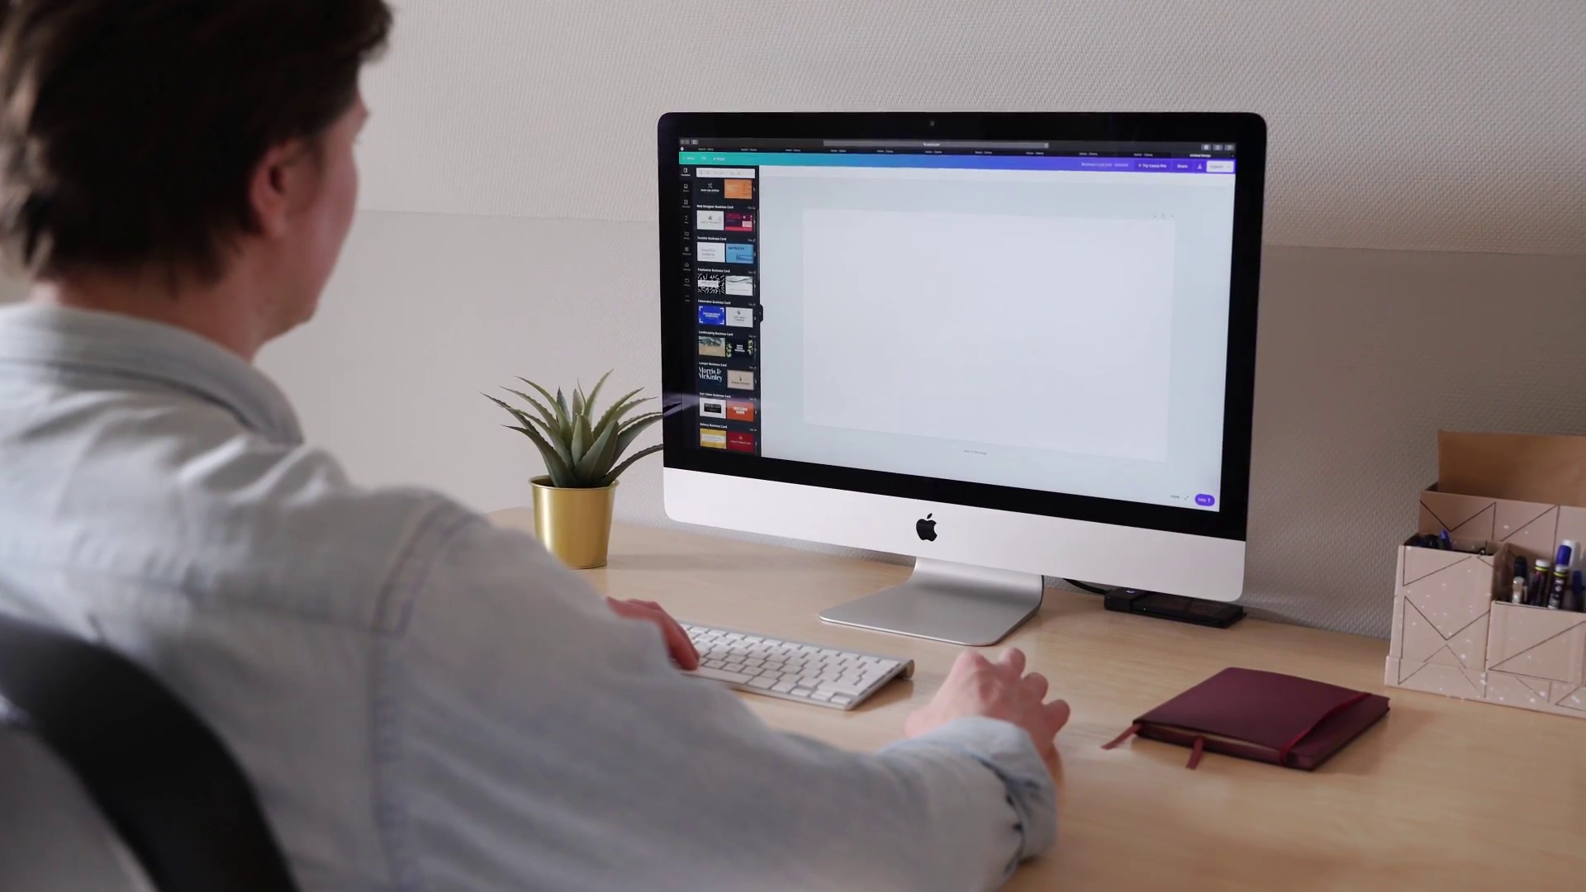
Extend the section's text to "Bem vindo ao Canal Dicas Online Grátis"
type("Bem vindo a")
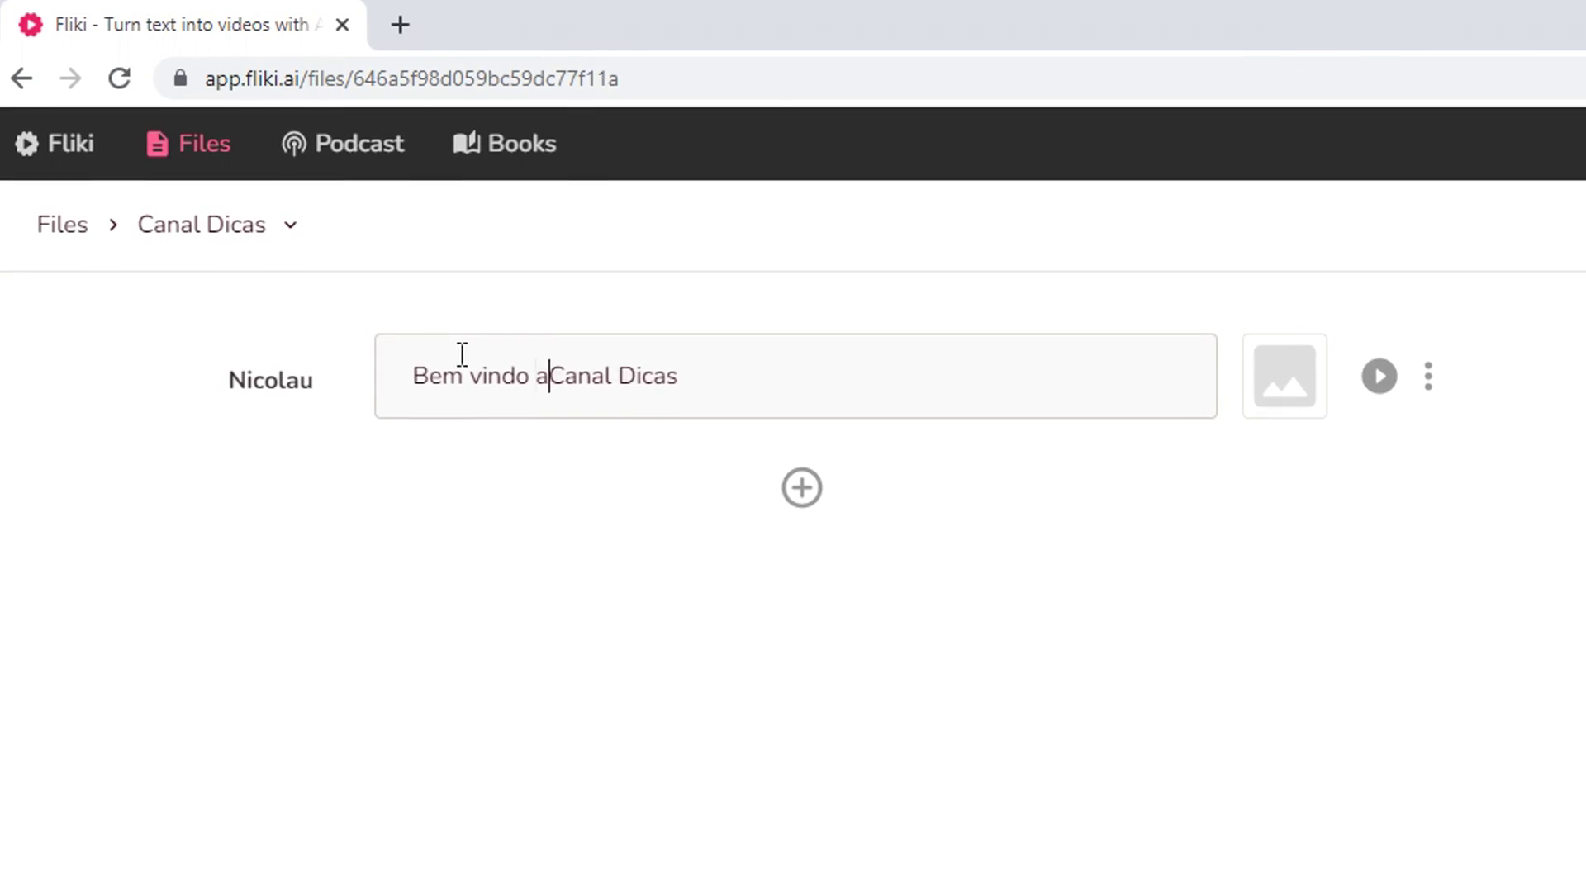
type("o Canal Dicas")
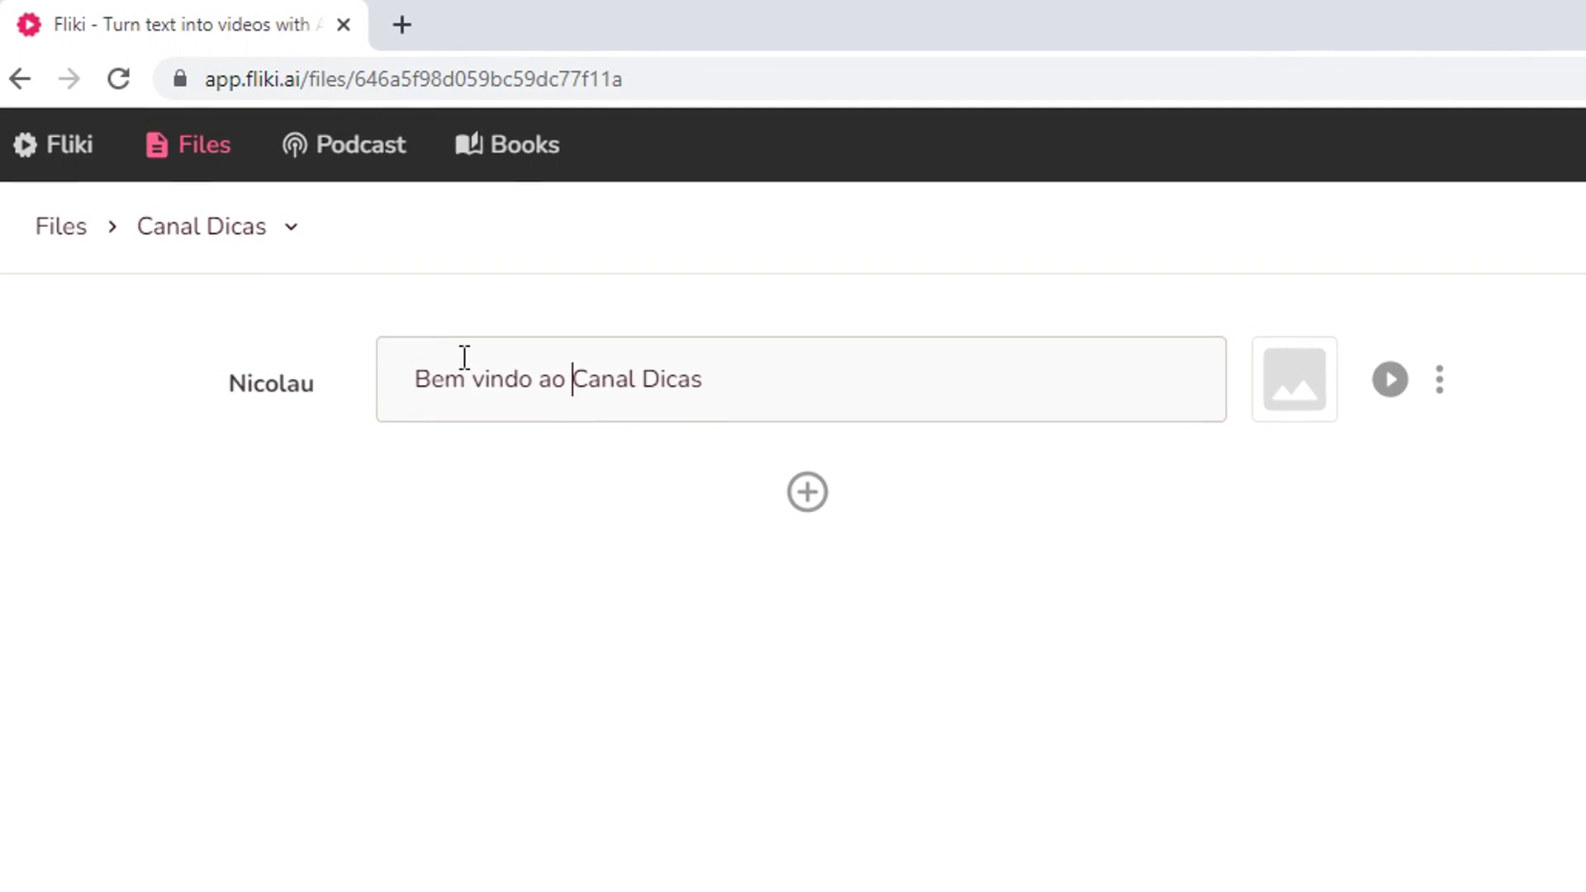
left_click(774, 394)
type("Online Gráti")
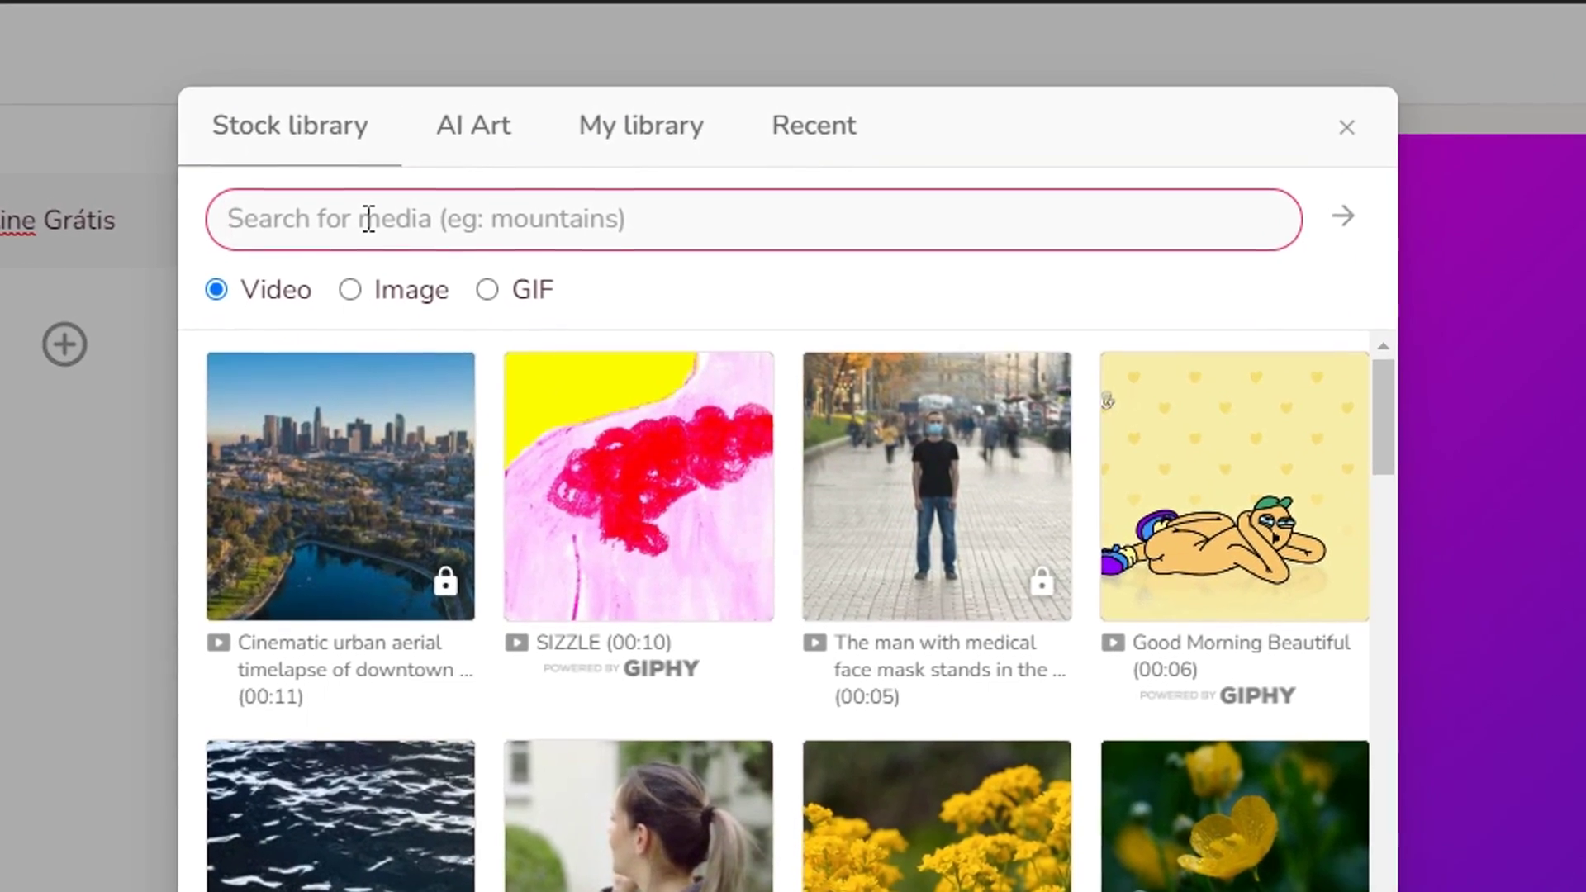
Preview the Elza voice and choose the "praia" clip from a stock video search for "praia"
type("praia")
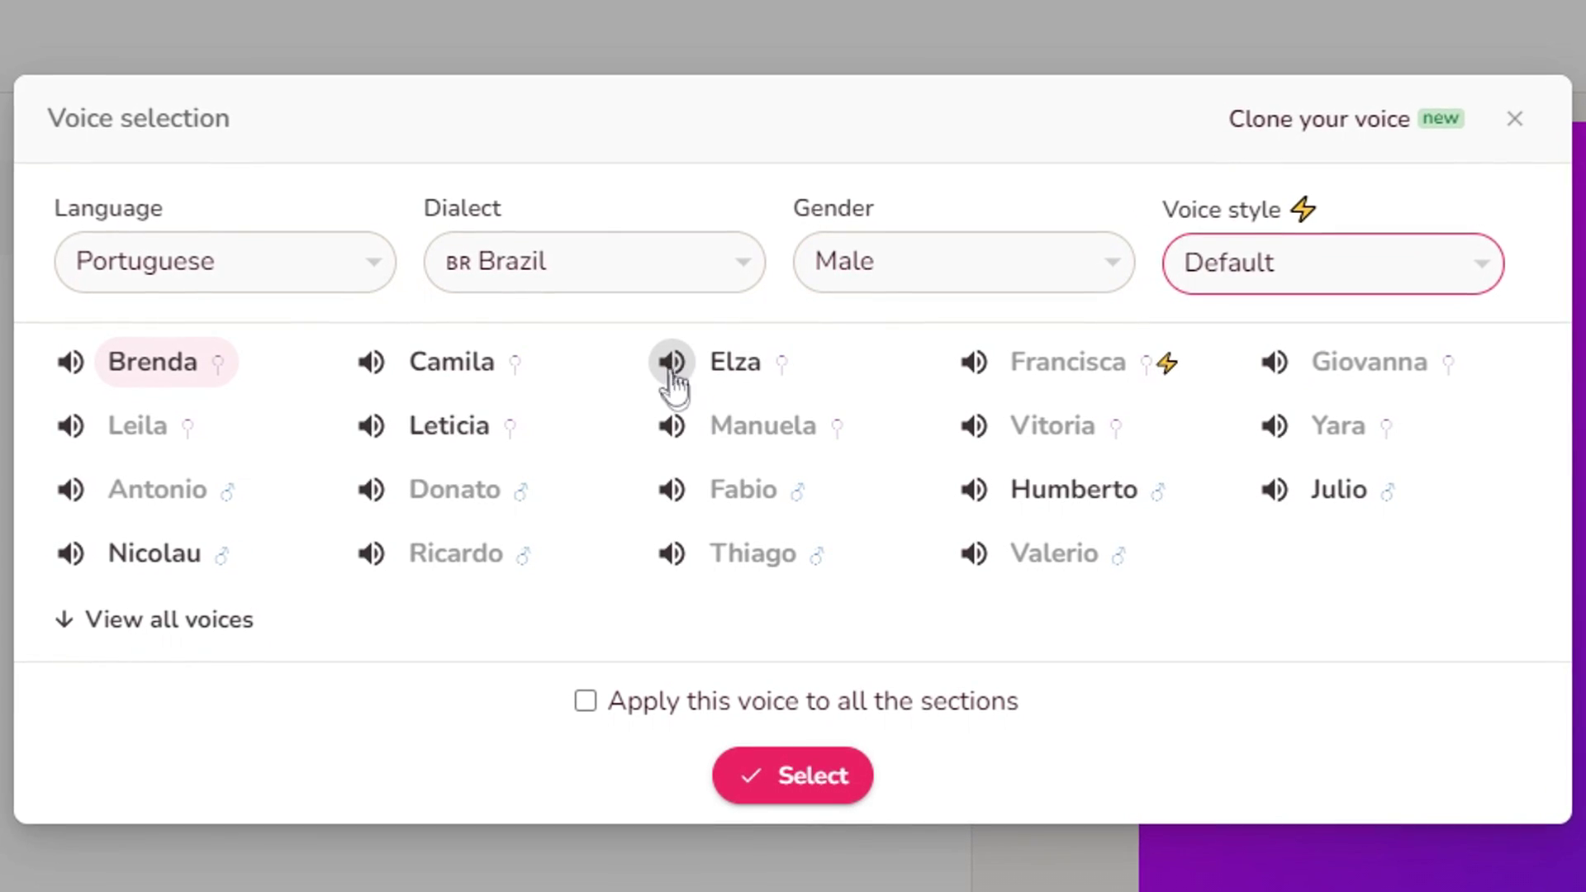
left_click(673, 363)
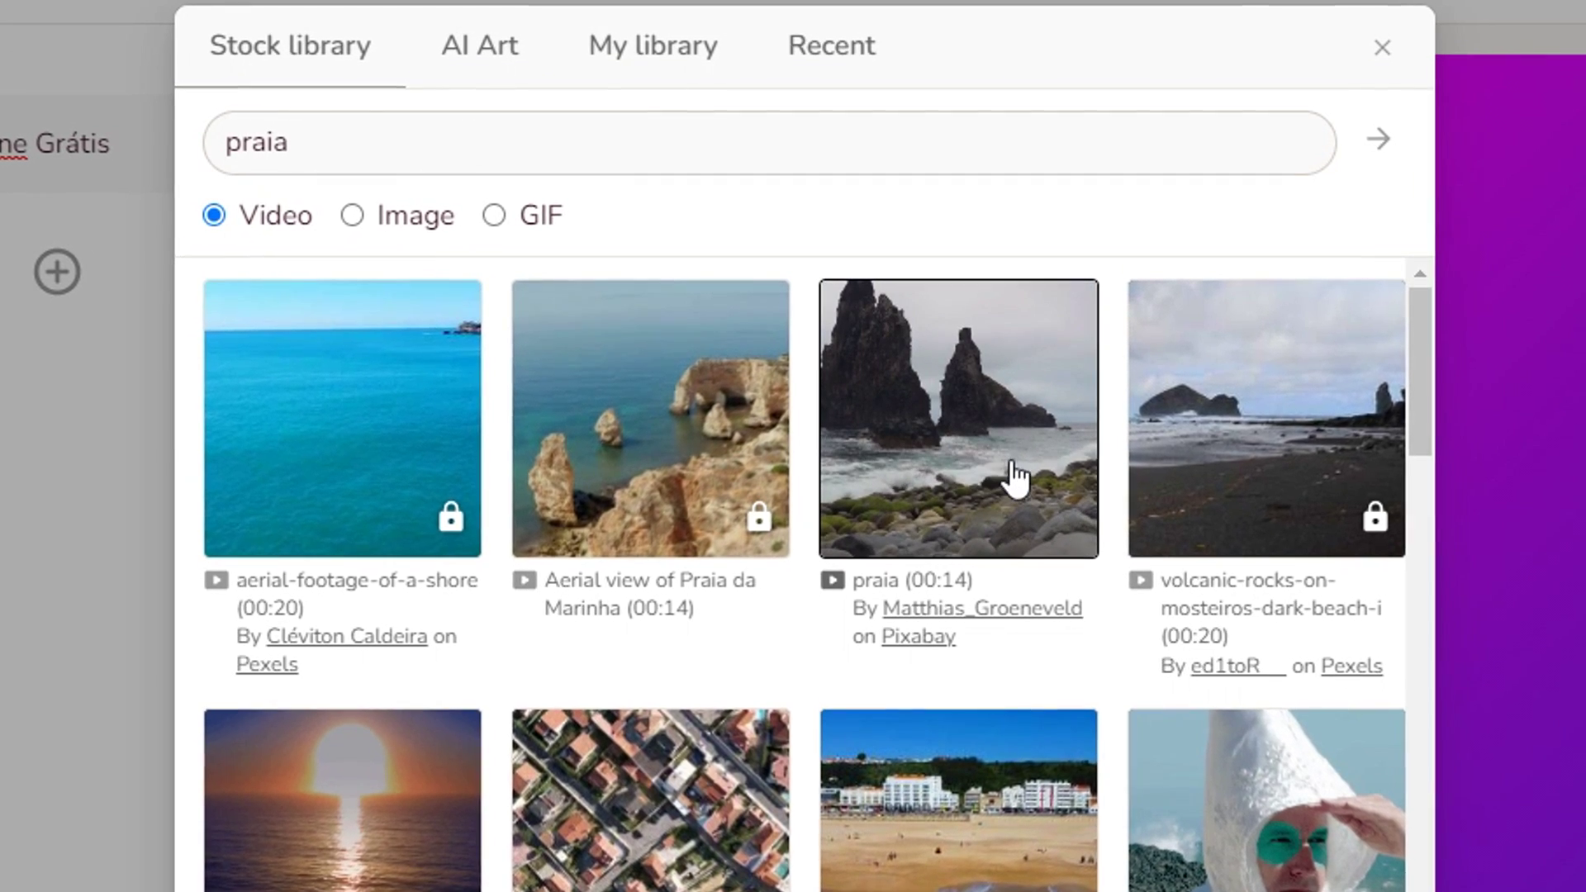
left_click(955, 444)
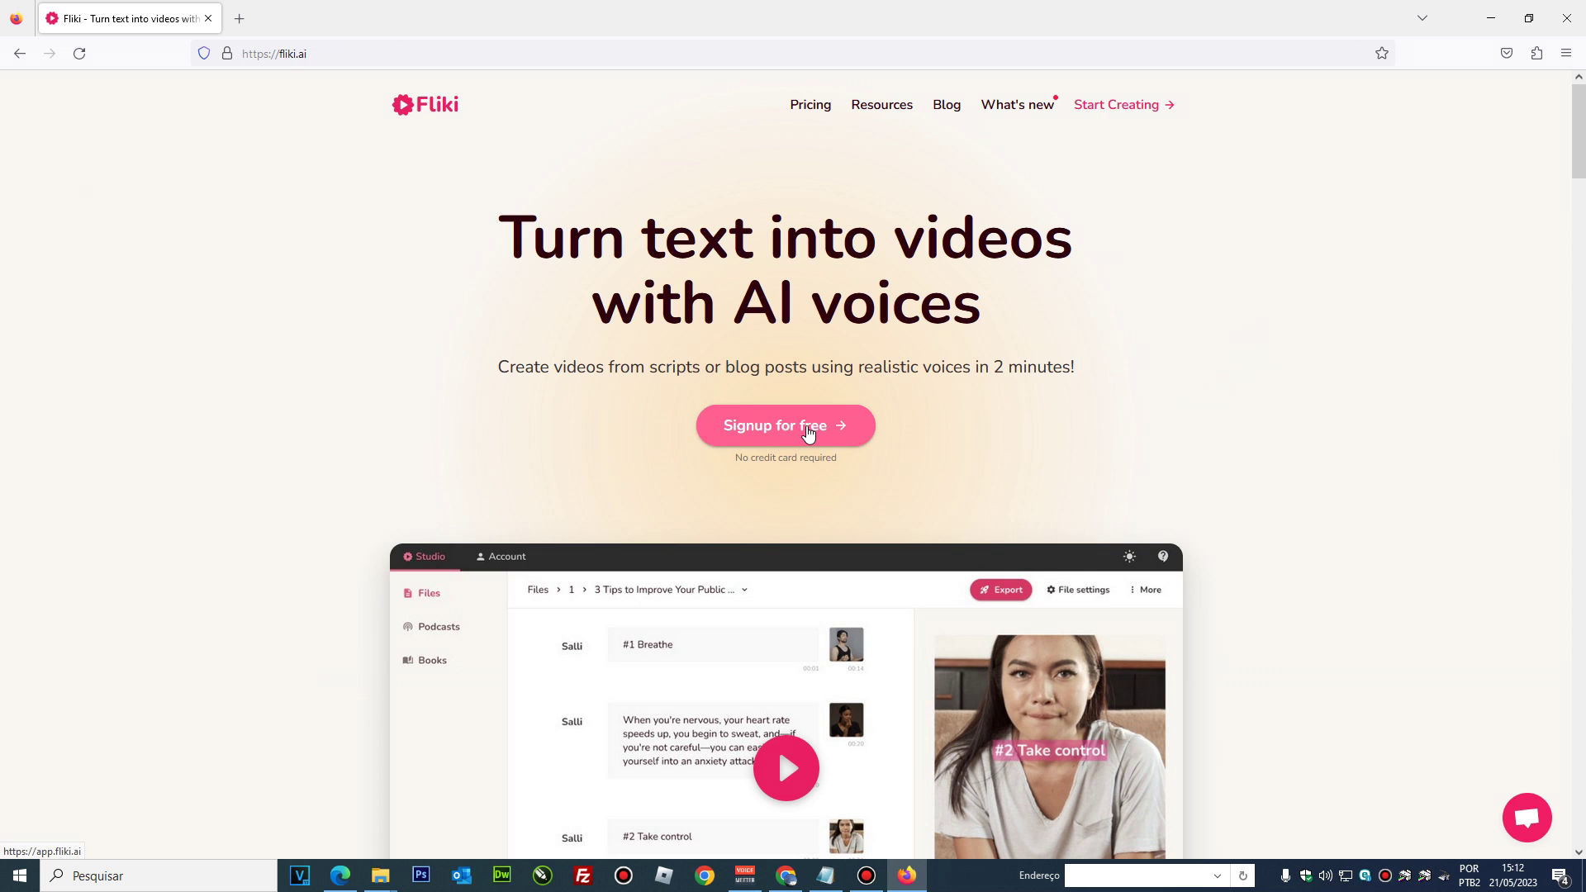
Start the free signup from the Fliki home page to reach the Files page
left_click(808, 430)
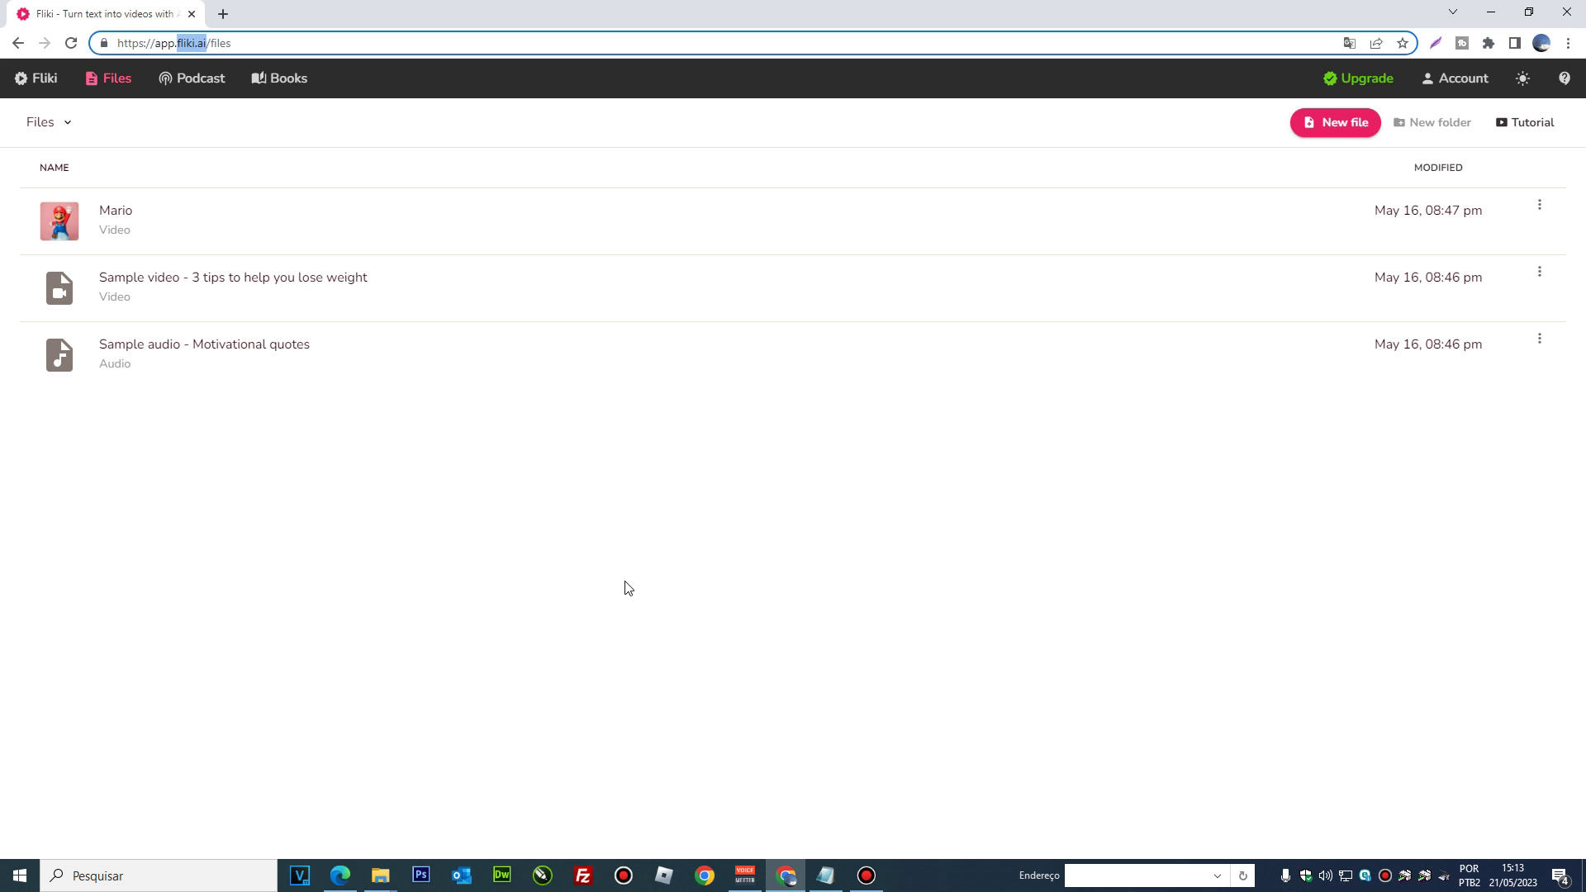
left_click(900, 578)
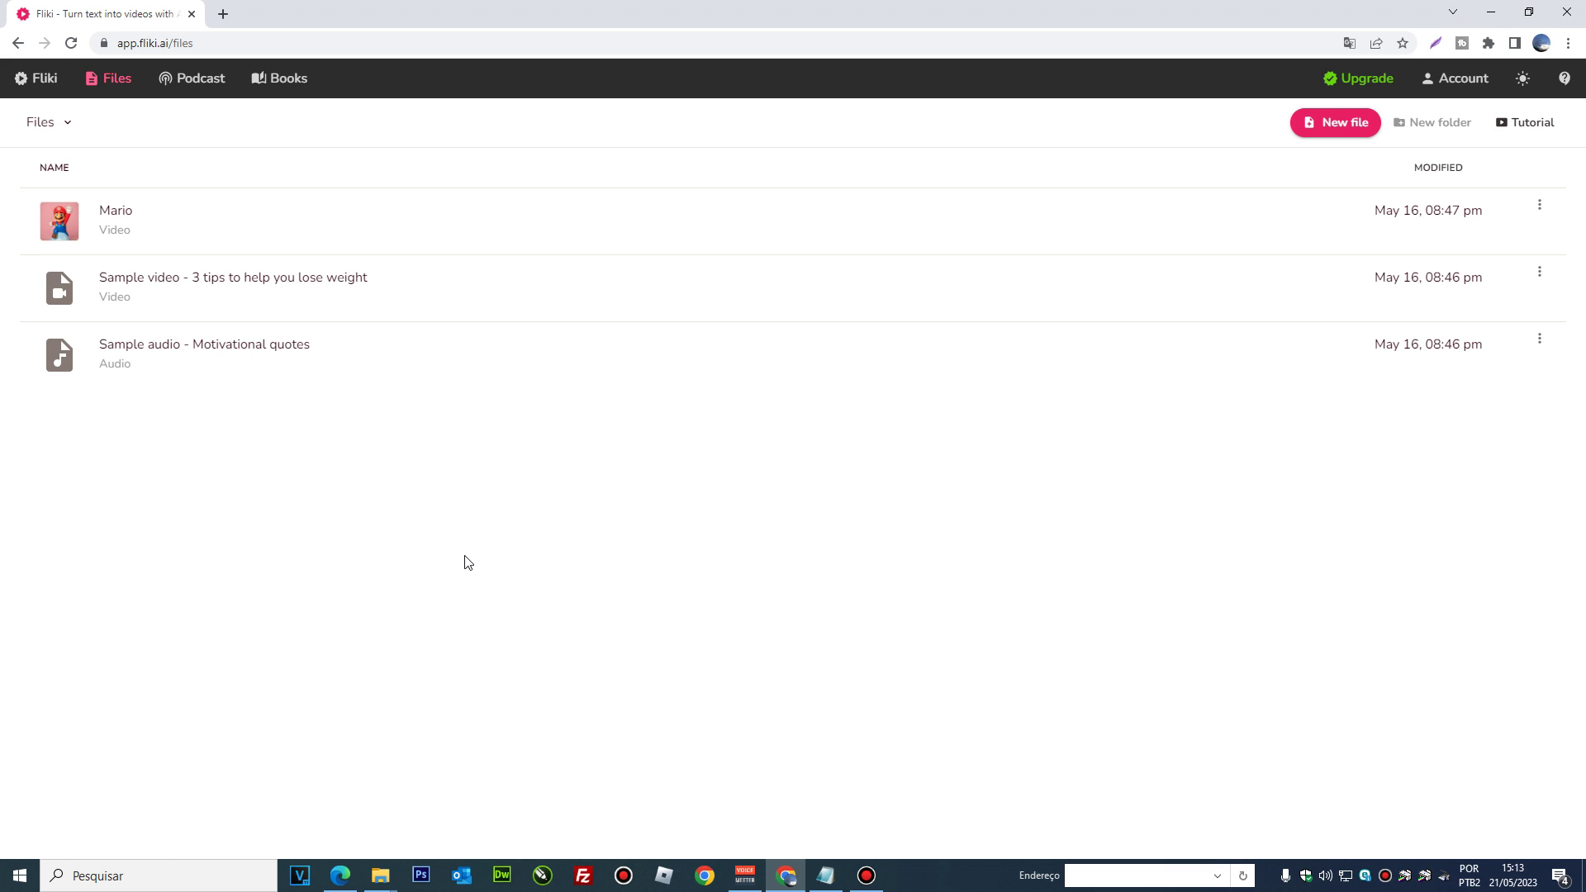
Create a new video file named "Canal Dicas" with Portuguese as its language
left_click(1342, 131)
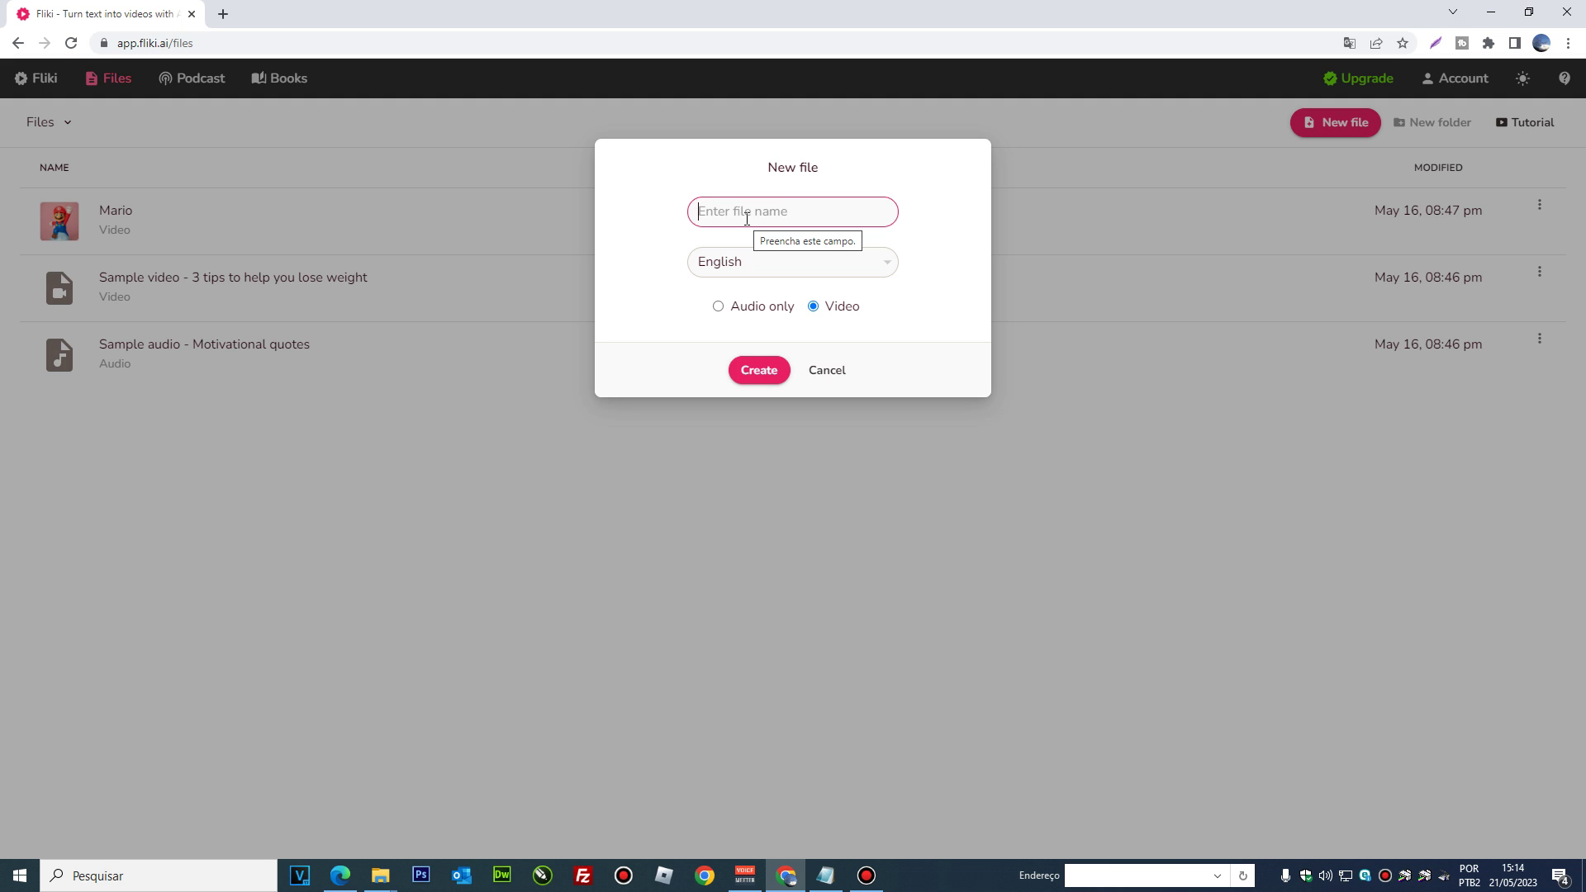
type("Canal Dicas")
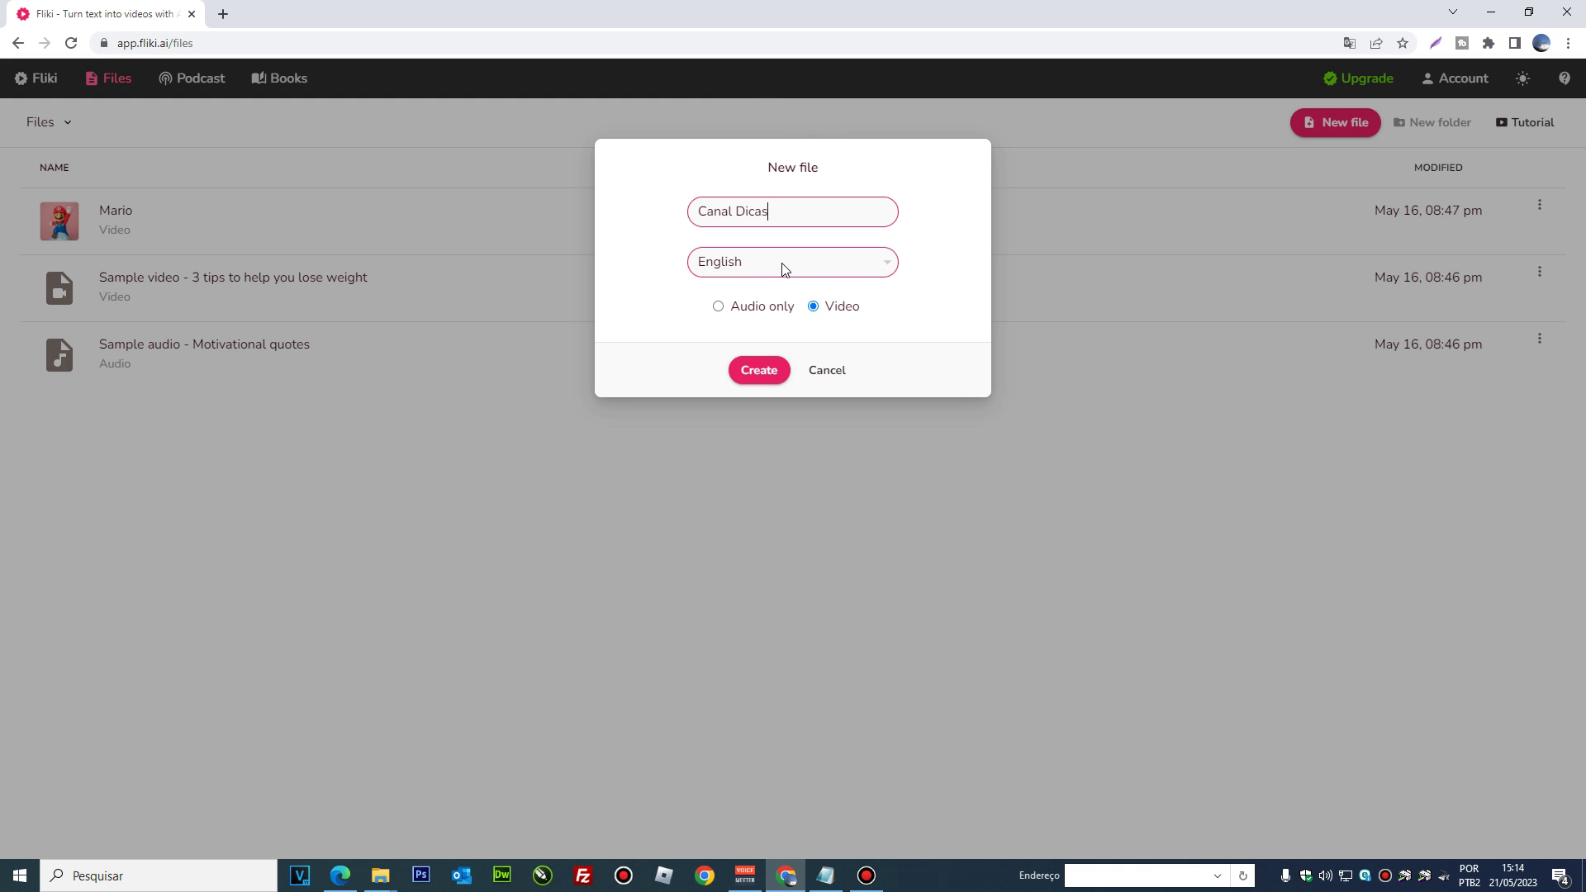
left_click(733, 265)
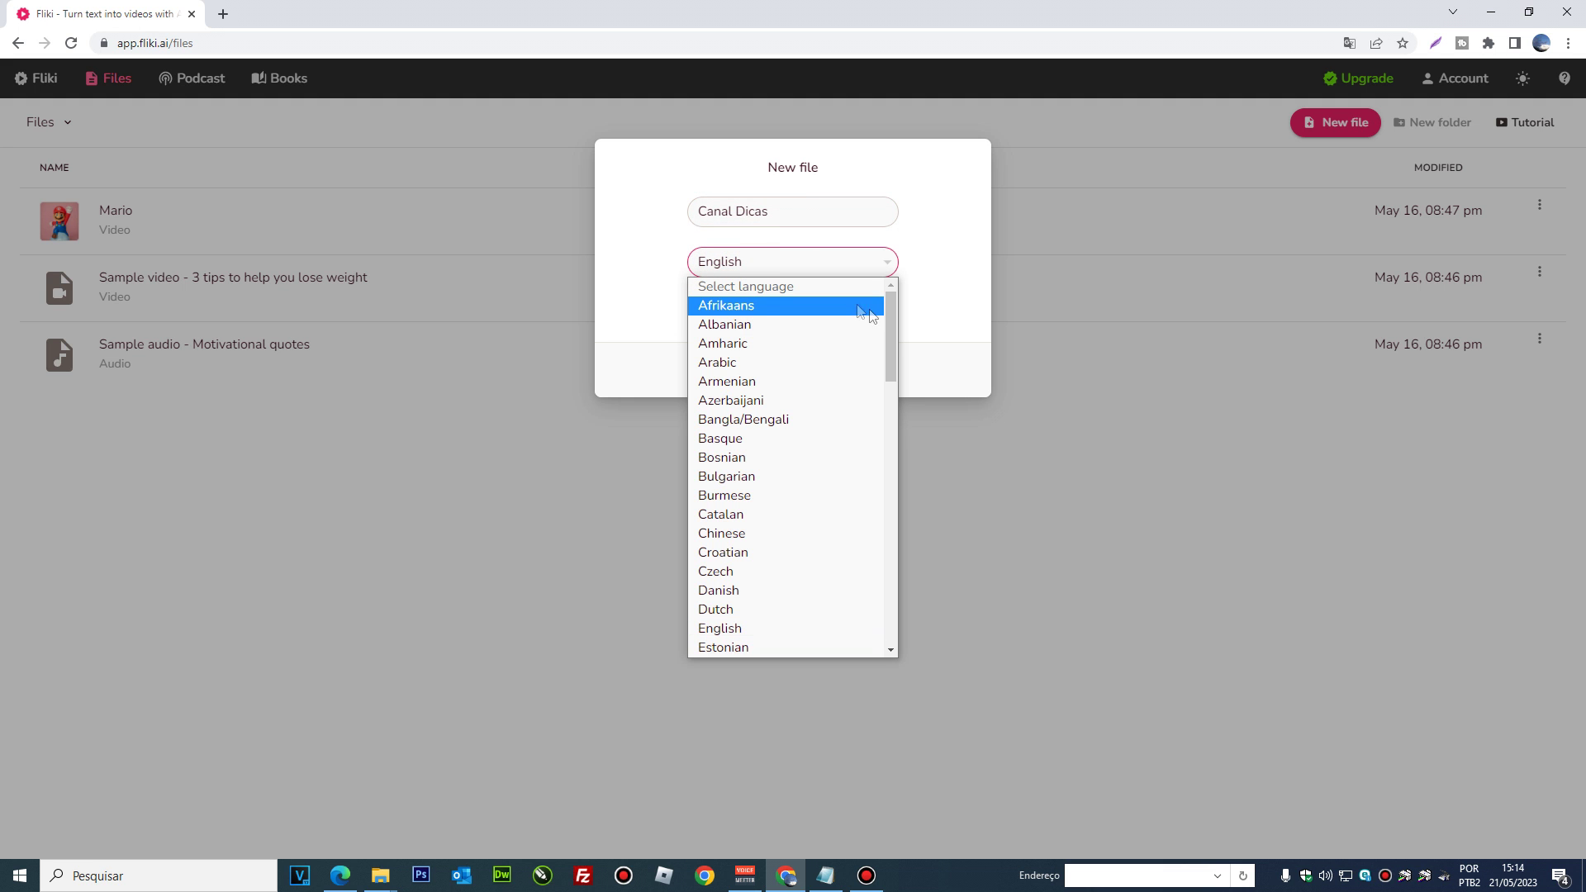
left_click_drag(891, 306, 890, 513)
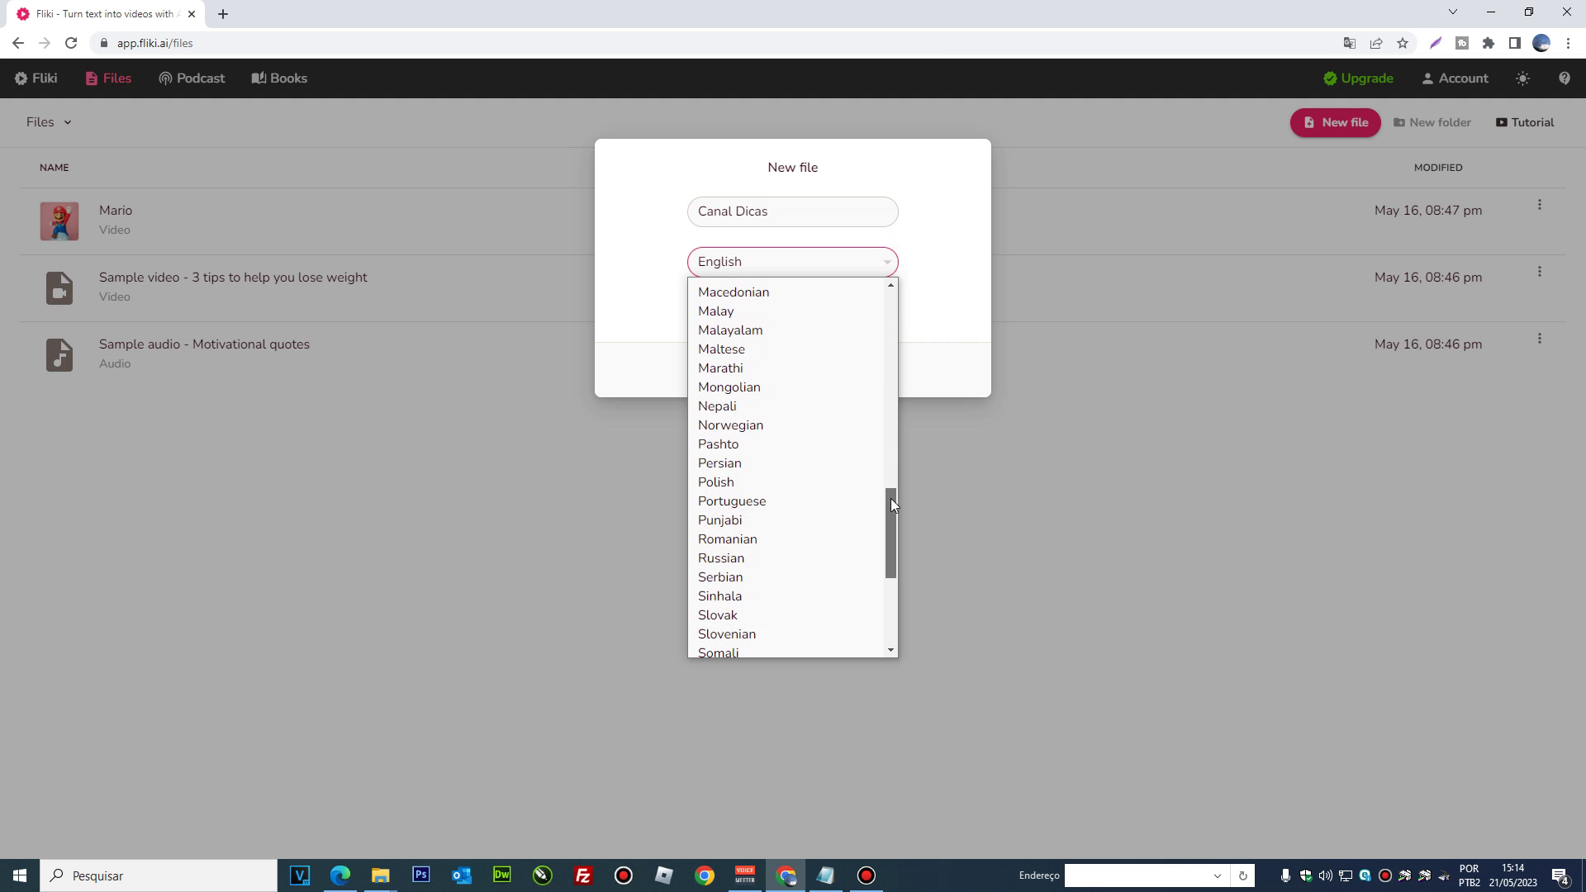
left_click(746, 504)
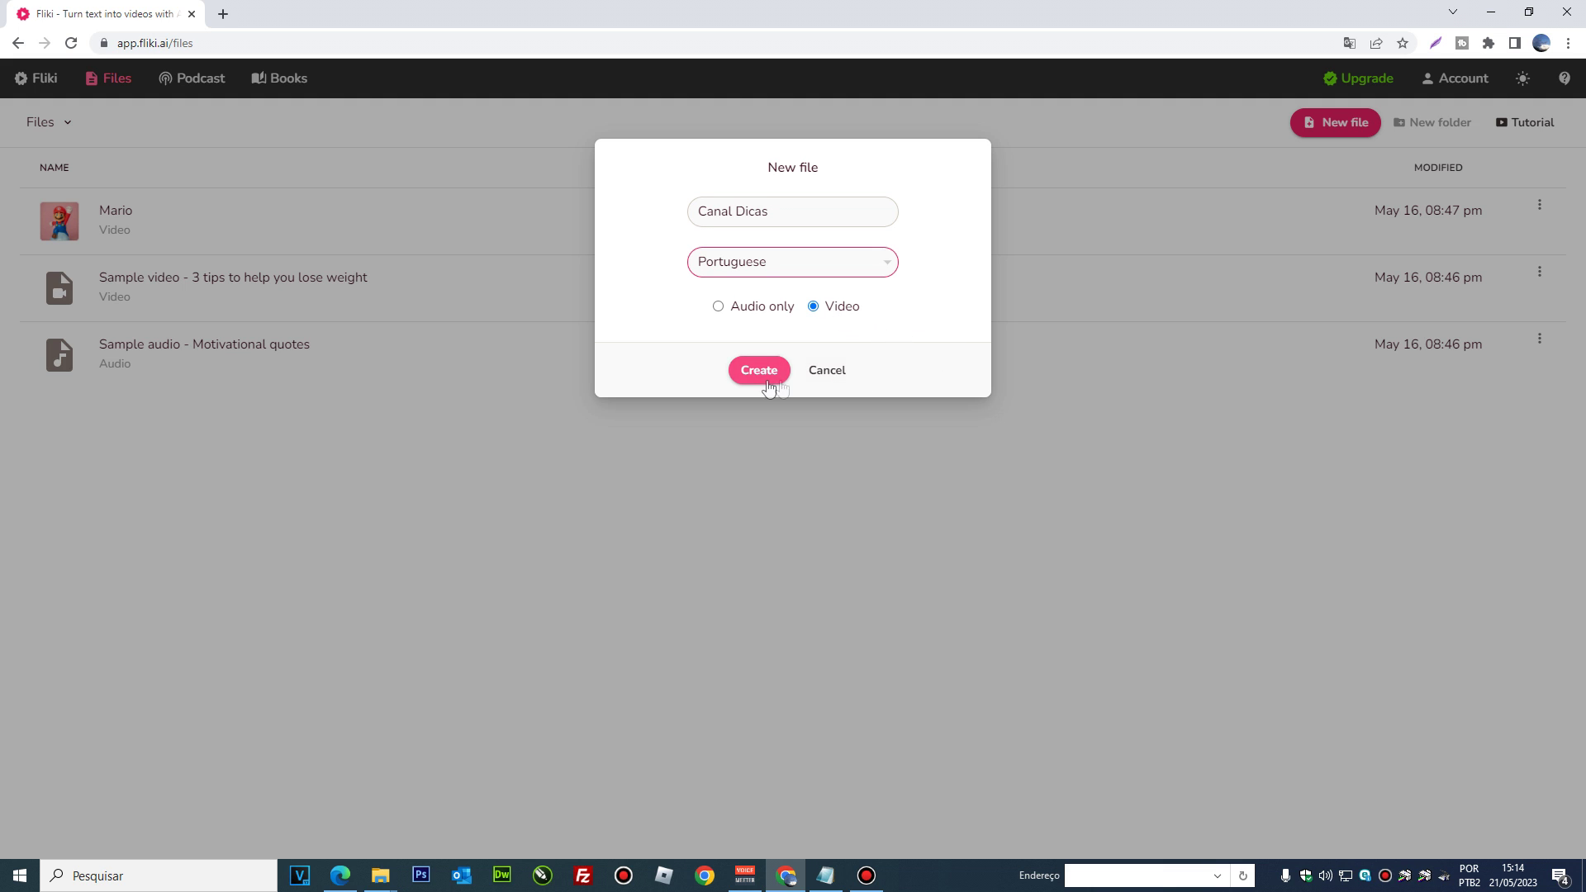
left_click(754, 374)
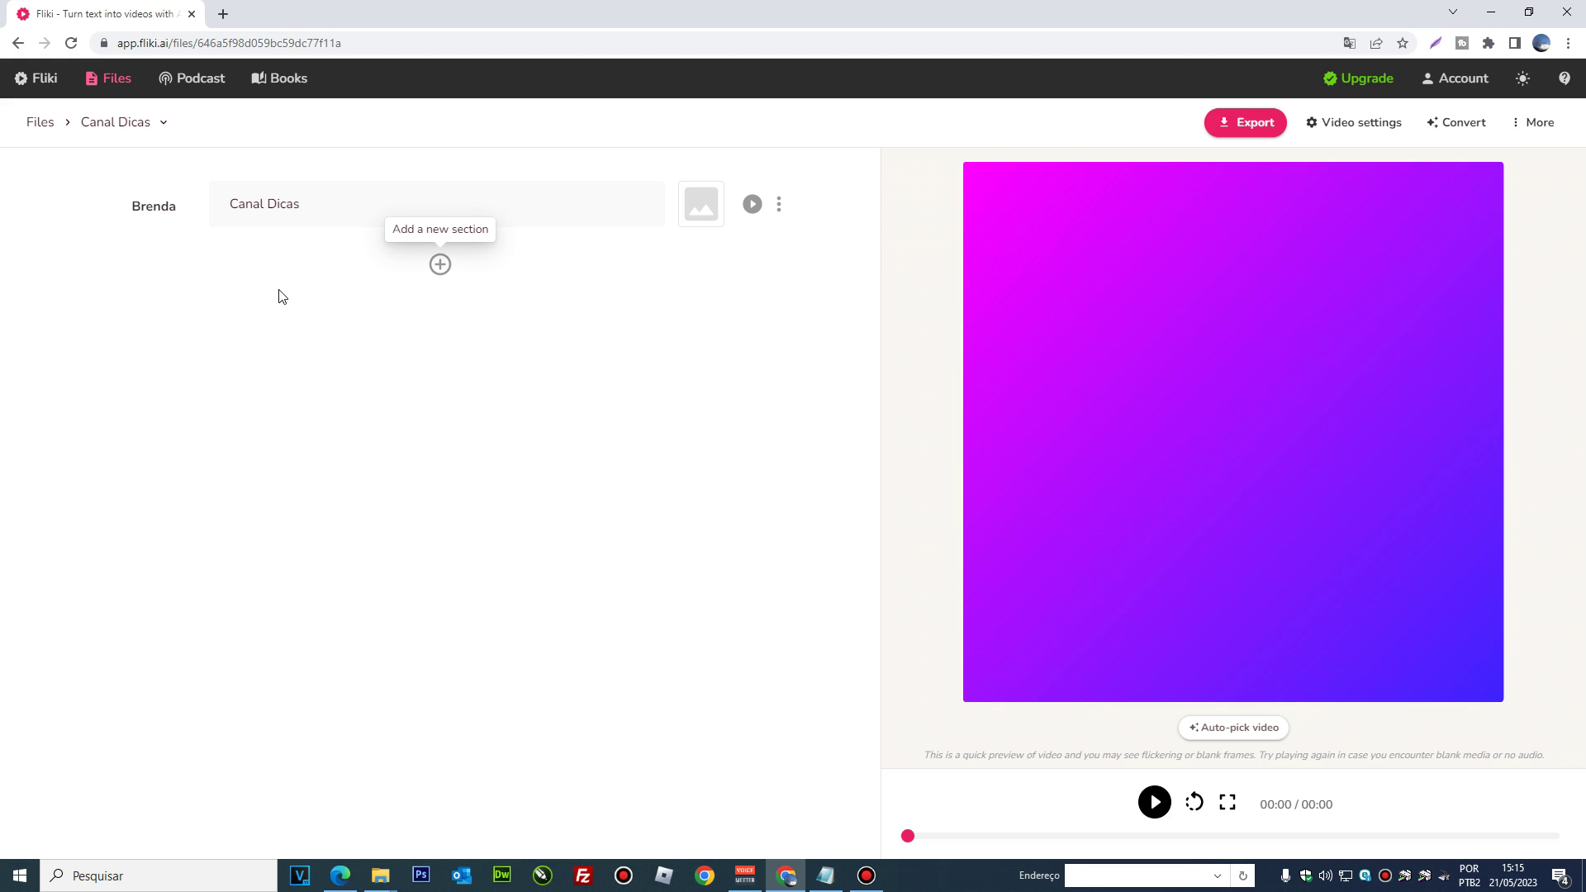
Open the voice selection for the first section, check the available voice styles and preview the Elza voice
left_click(154, 212)
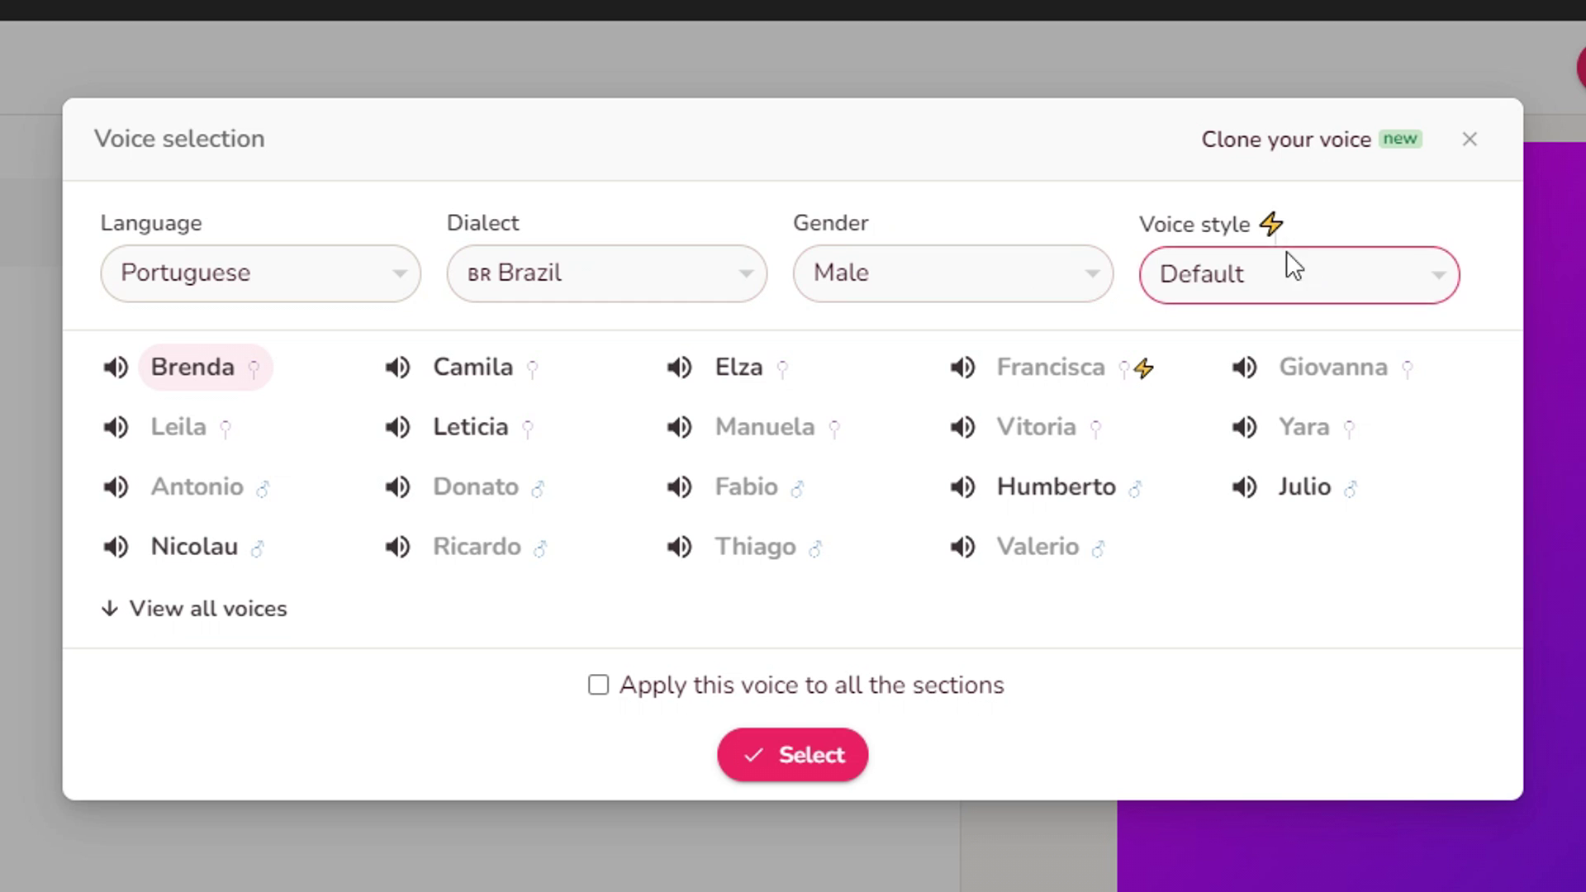
left_click(1231, 285)
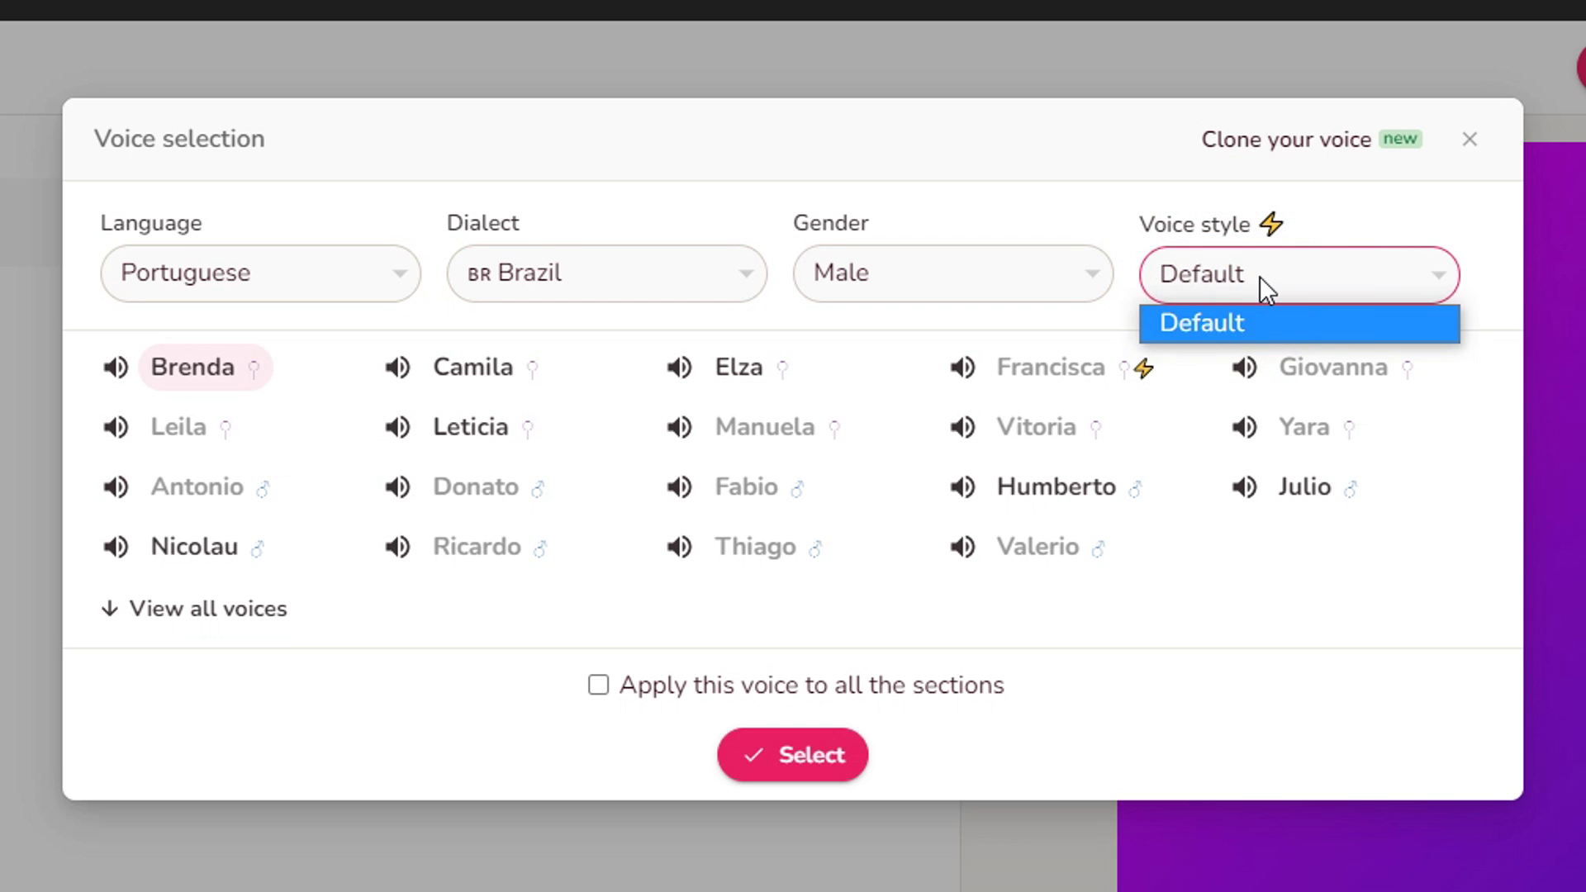
left_click(1261, 276)
left_click(680, 369)
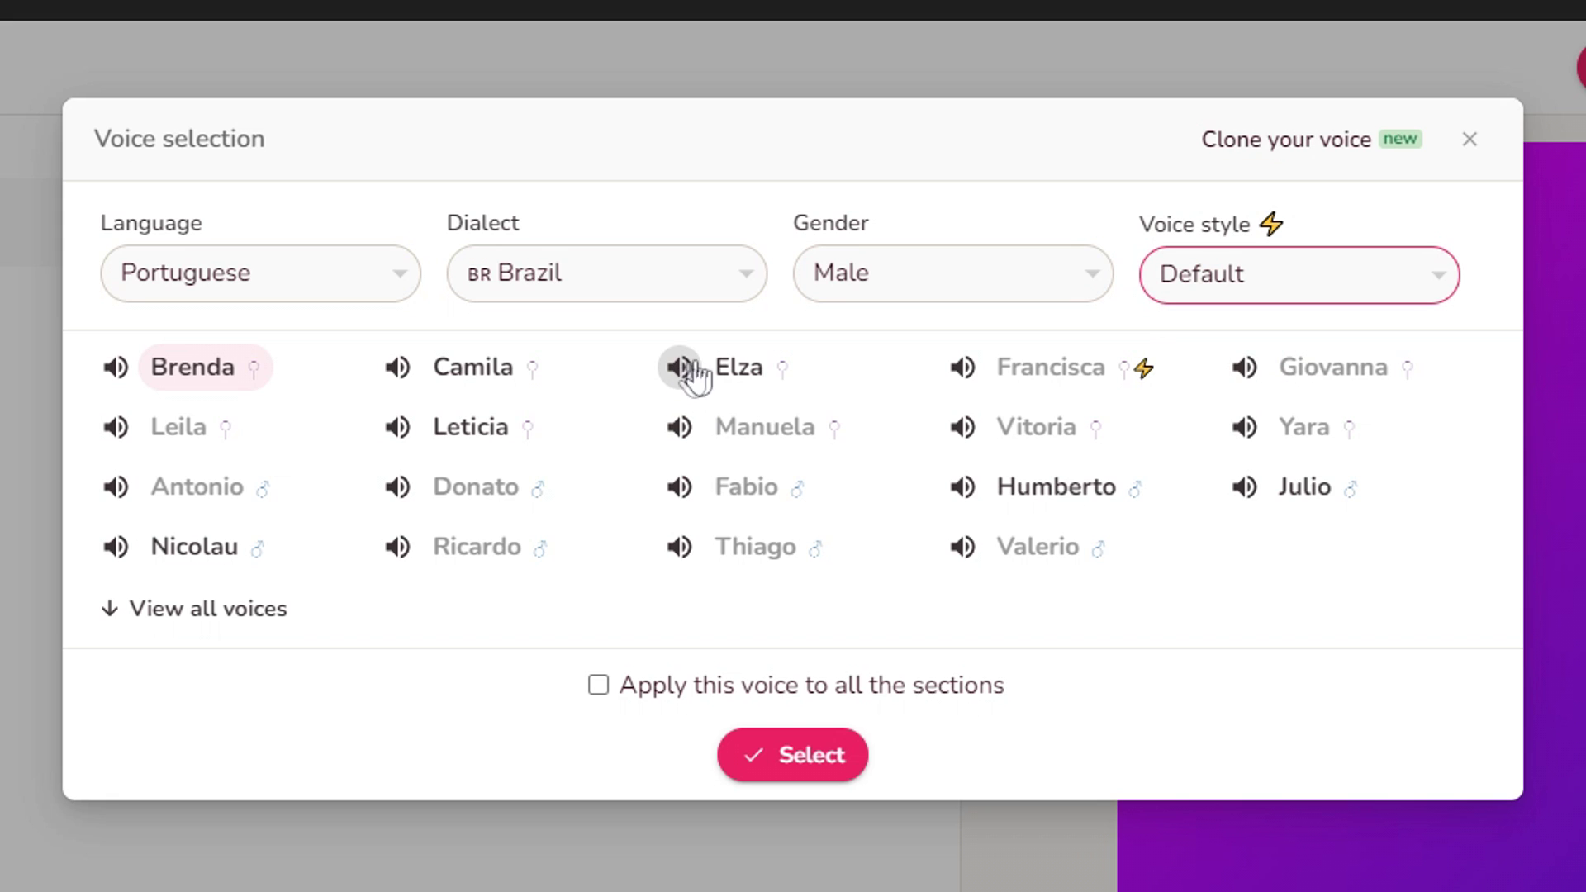
left_click(680, 369)
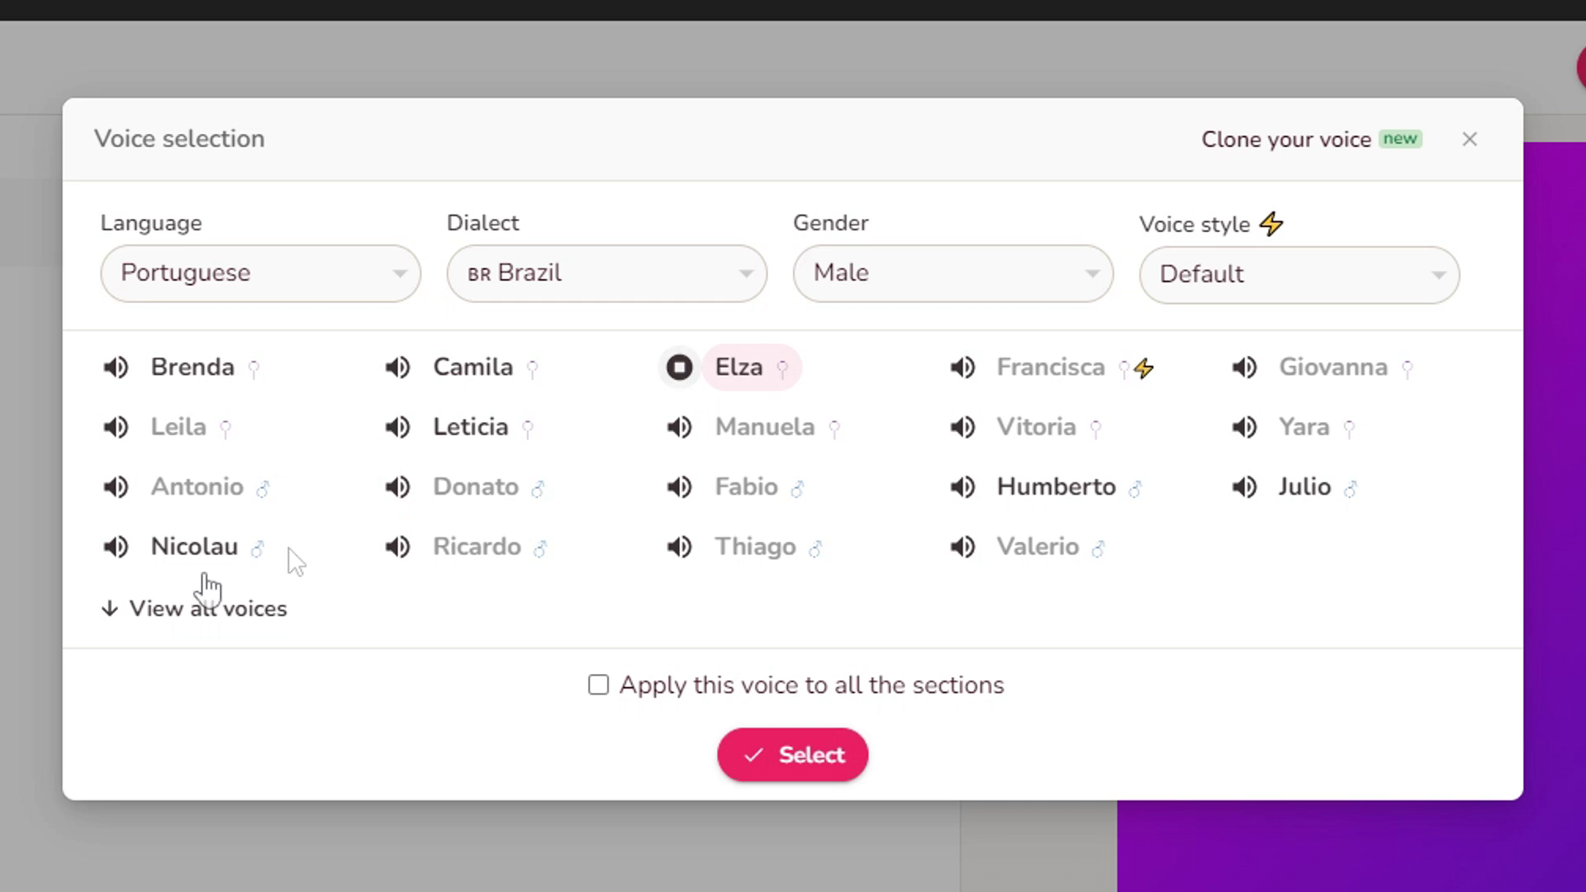
Preview the Nicolau voice and assign it to all sections
left_click(115, 547)
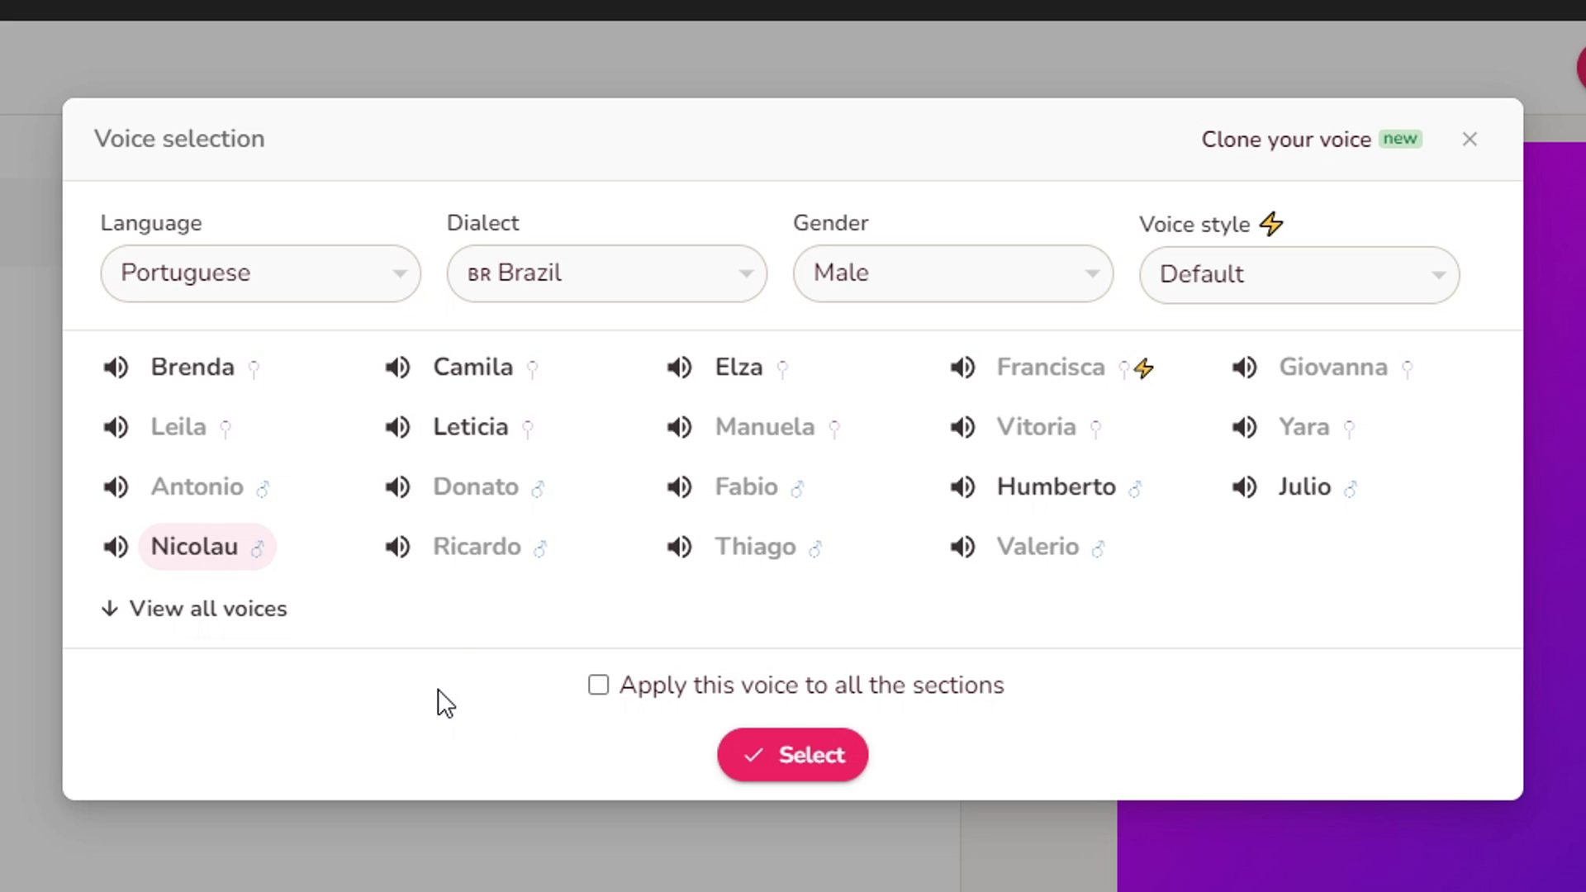
left_click(188, 549)
left_click(598, 686)
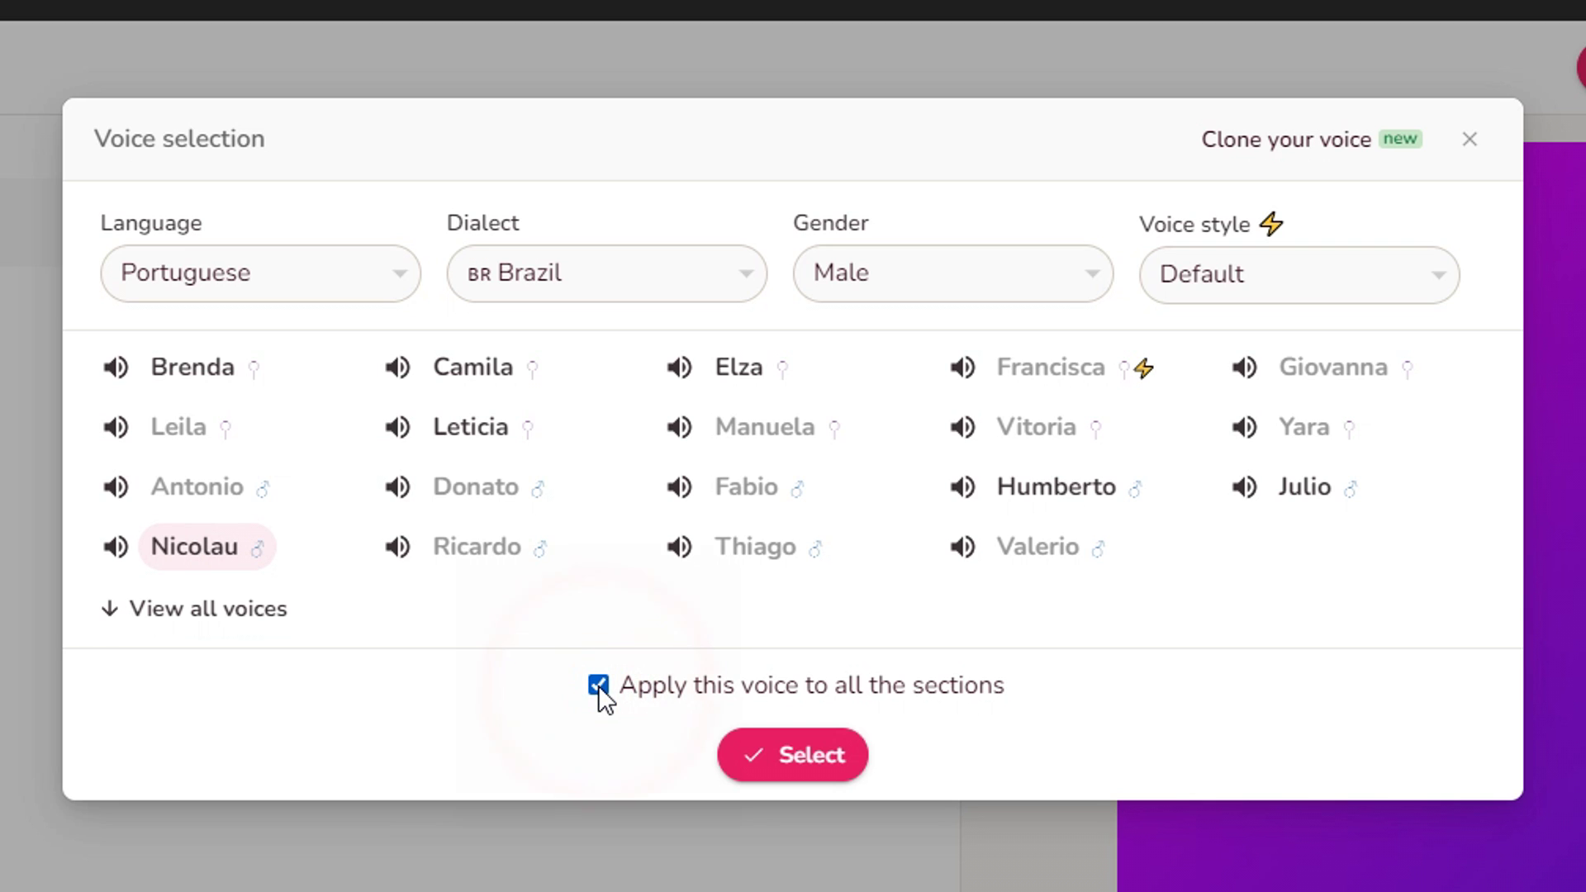
left_click(802, 764)
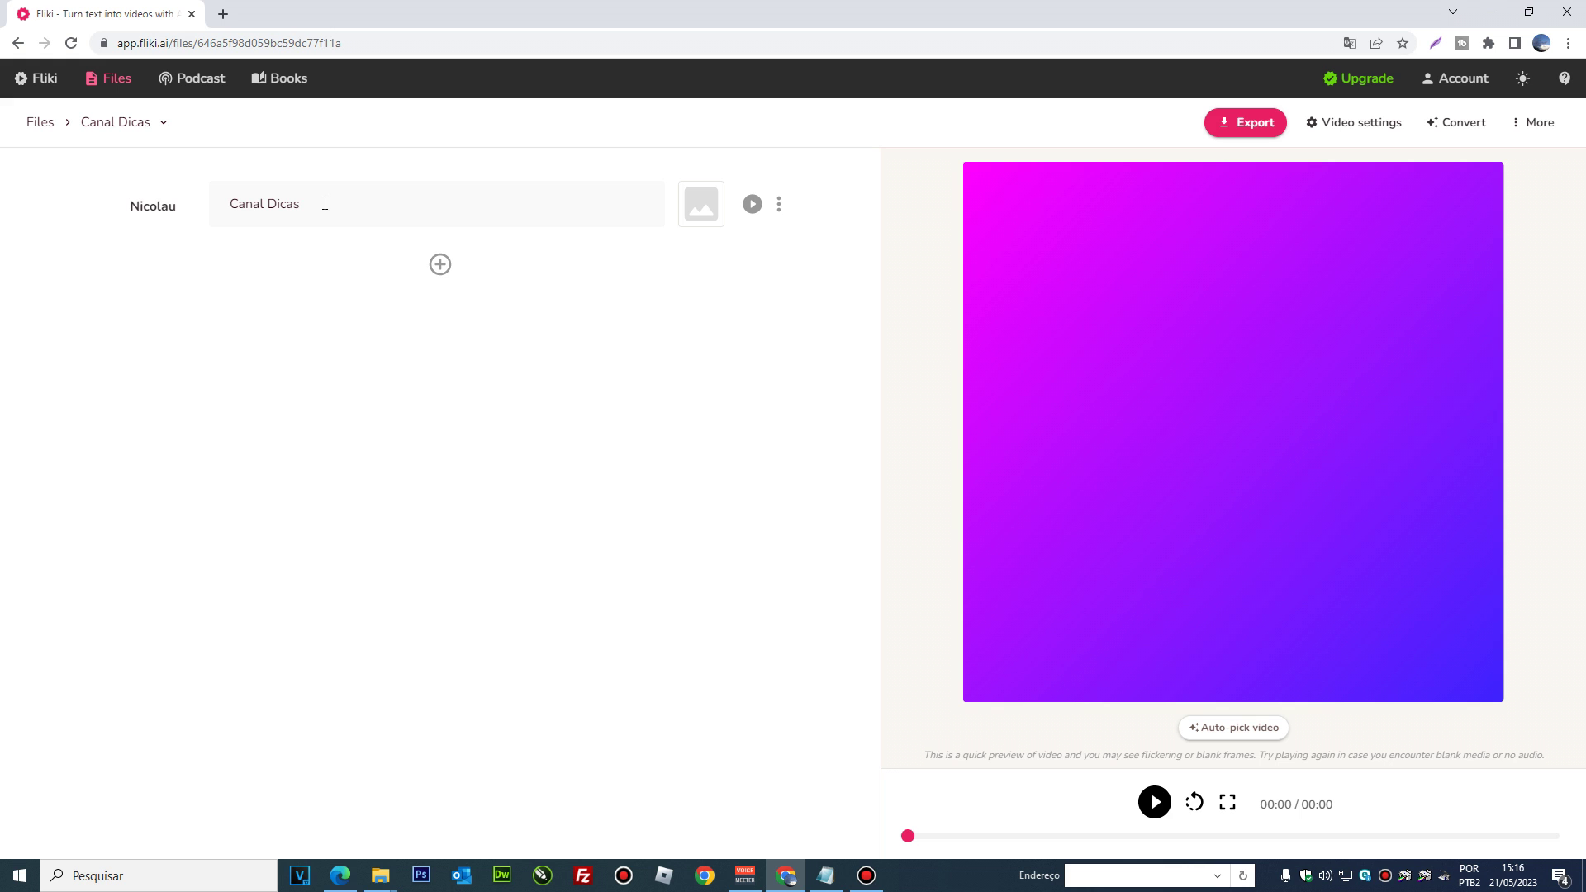
Change the first section's text to "Bem vindo ao Canal Dicas Online Grátis"
left_click(229, 200)
type("Bem vindo ao")
left_click(424, 212)
type("Online Grátis")
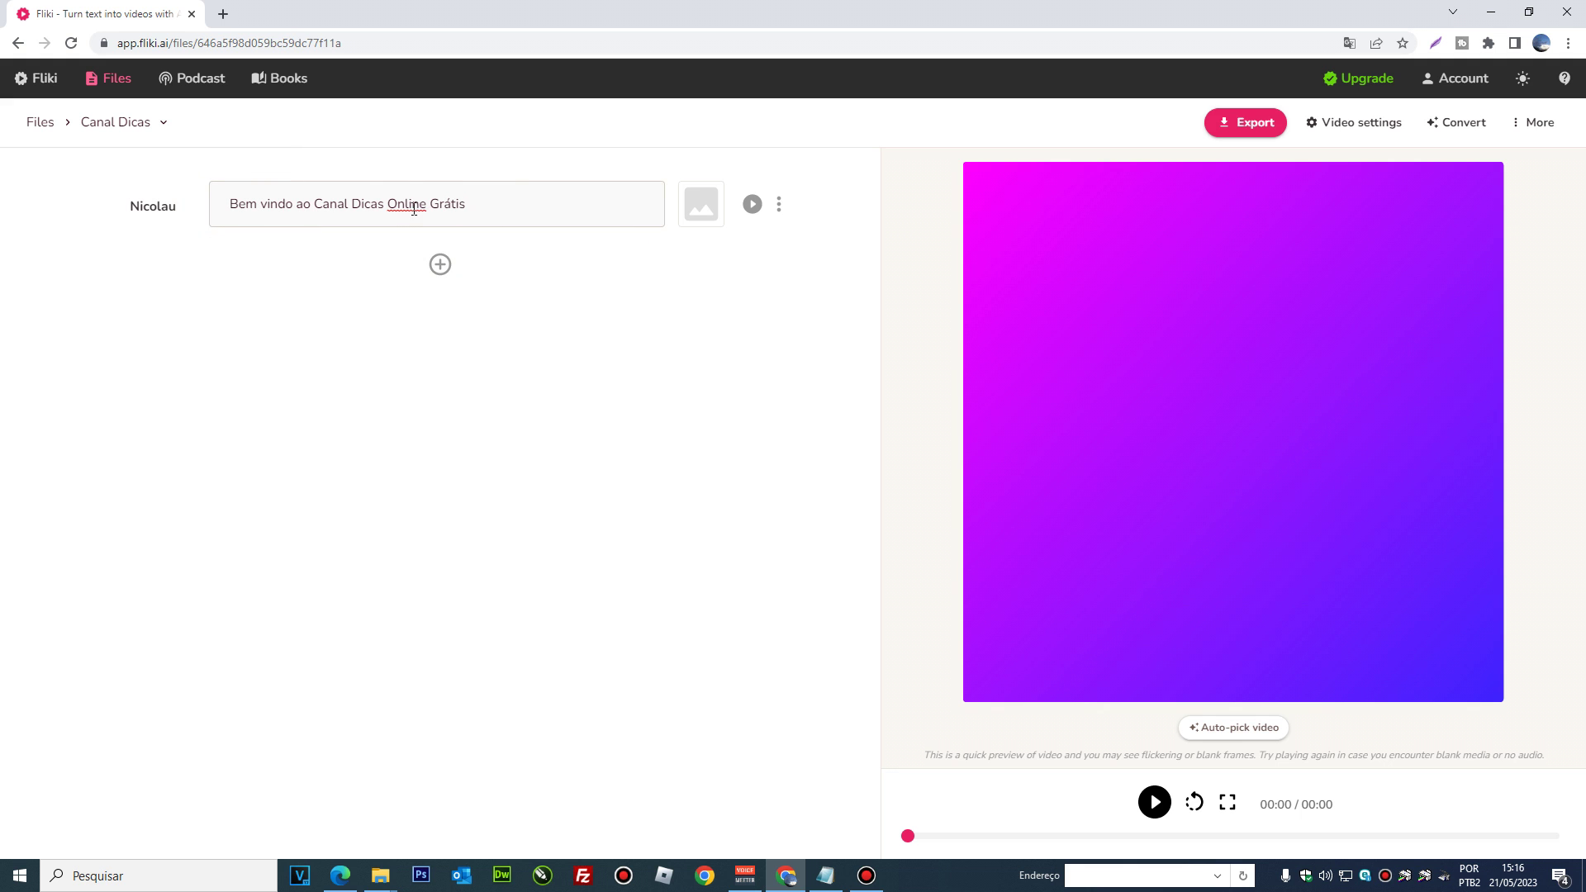
Search stock videos for "praia", set the Pixabay clip titled "praia" as the first section's media and play the section
left_click(710, 206)
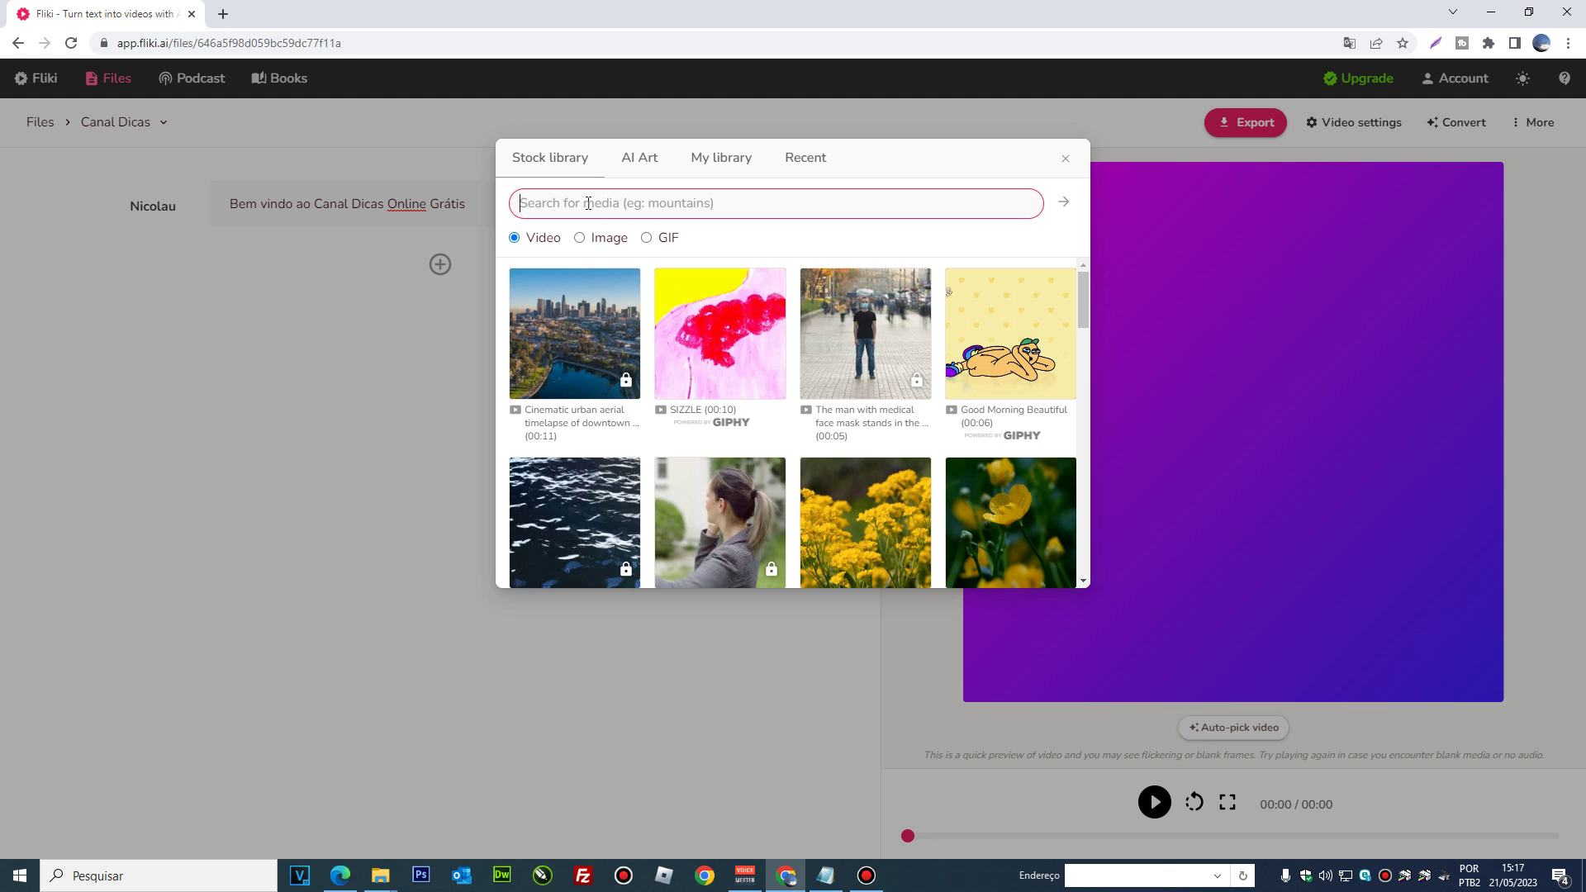
type("praia")
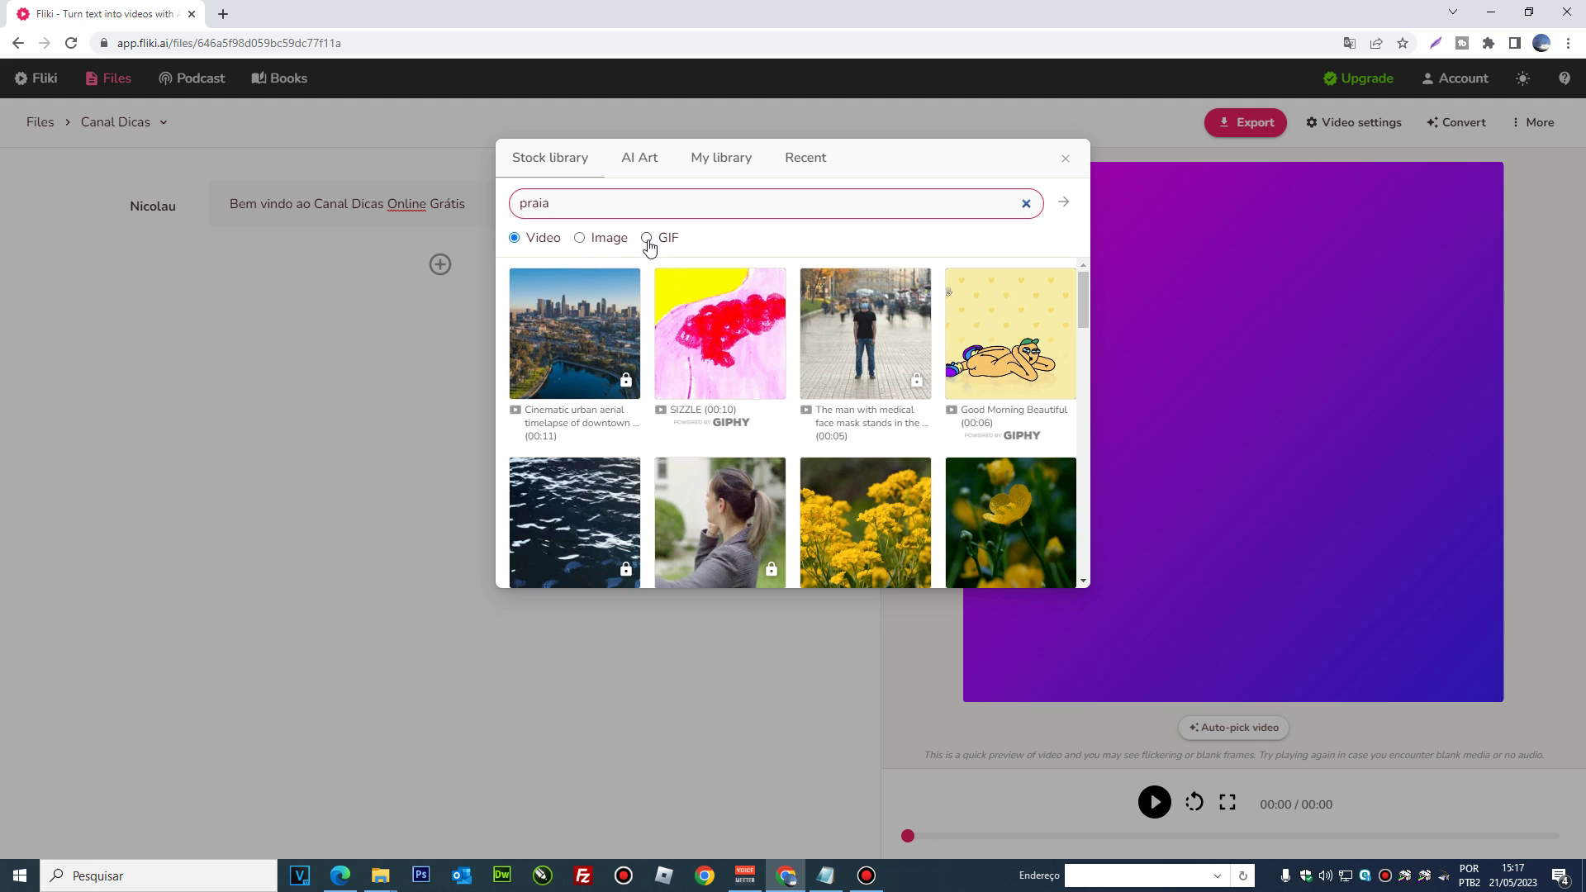
left_click(1065, 204)
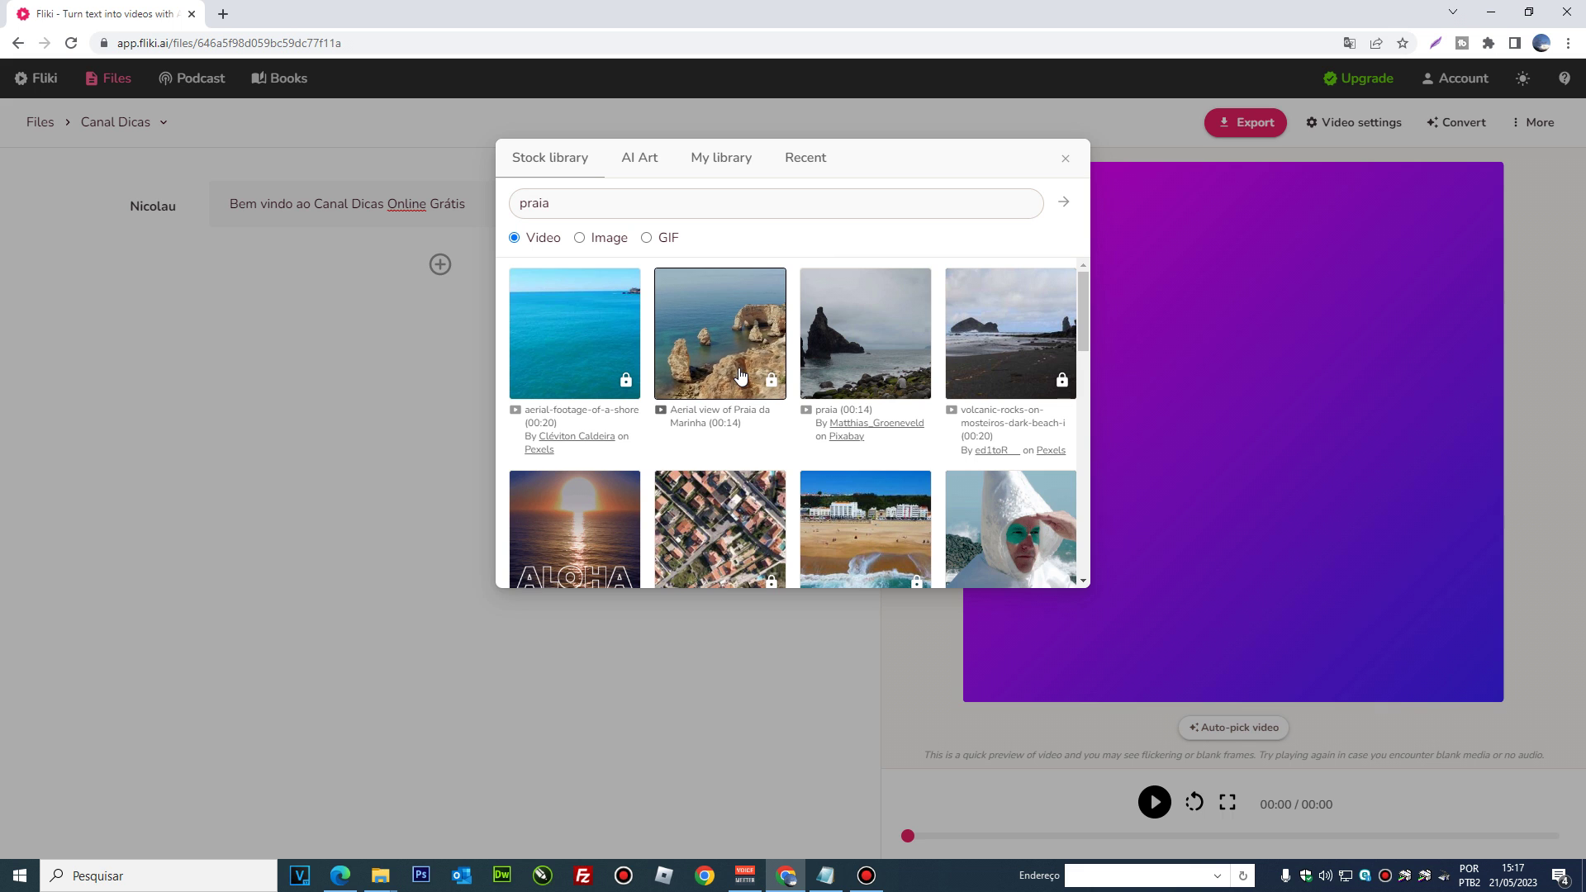
left_click(727, 343)
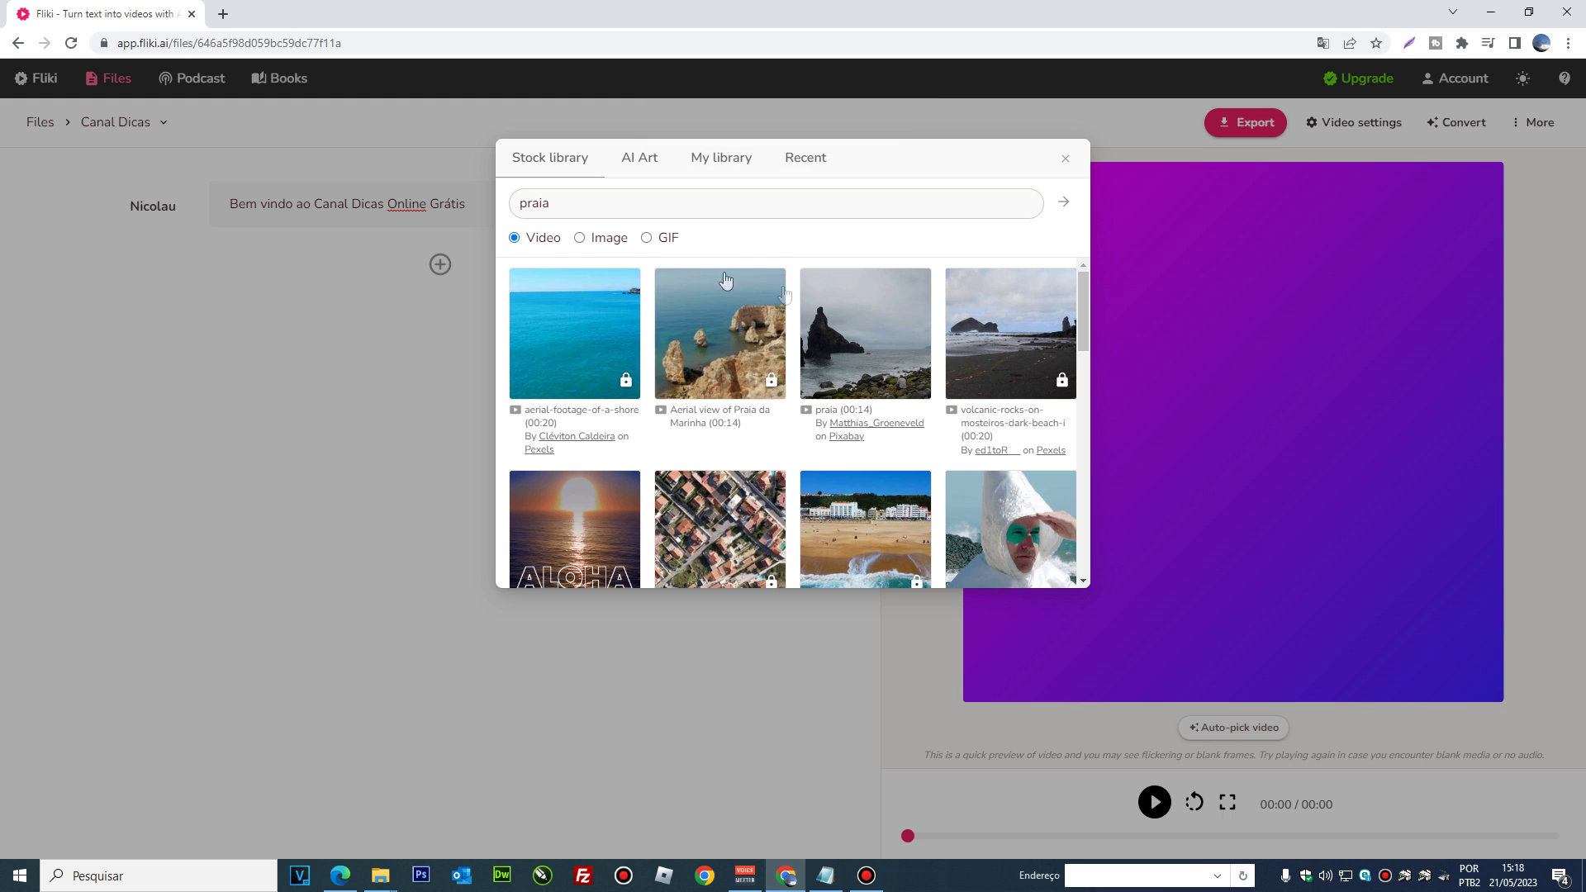
left_click(865, 345)
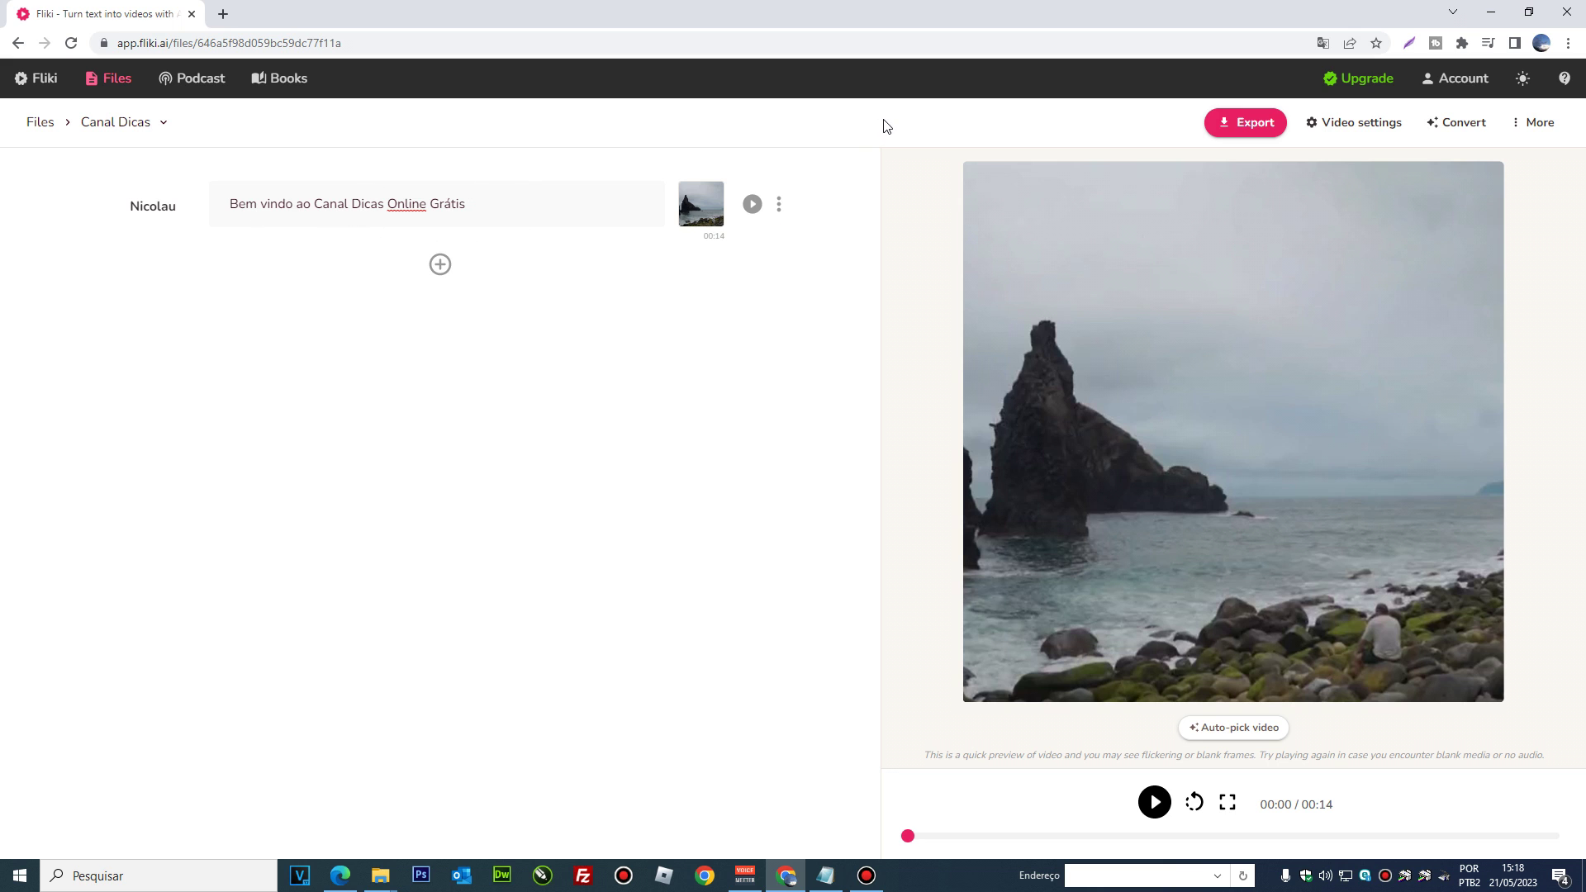
left_click(752, 206)
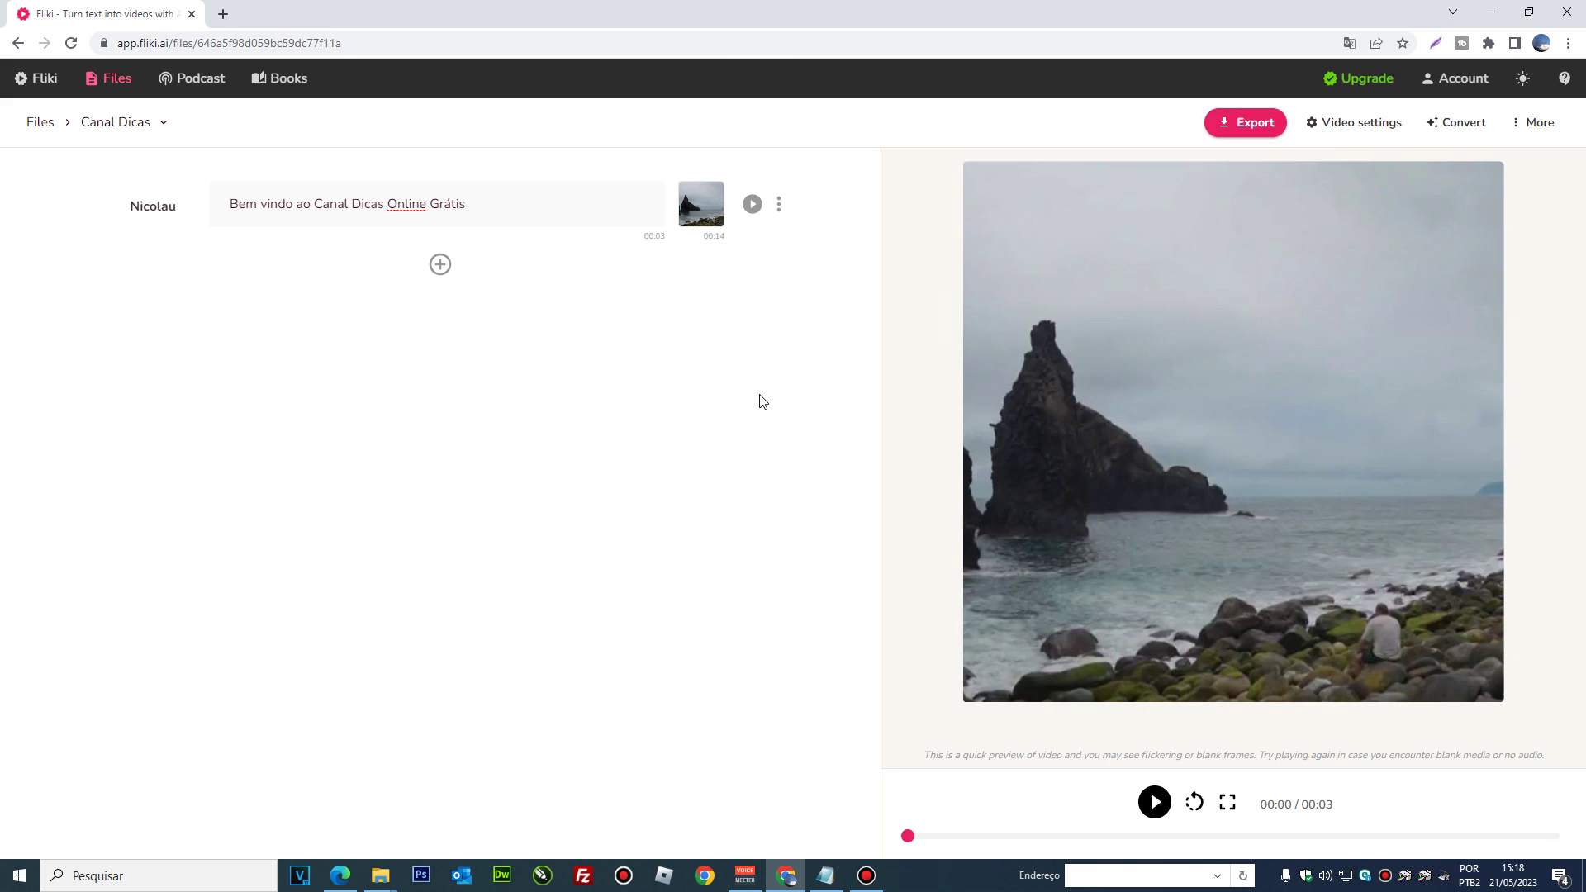
Add a second section with the text "Tutoriais gratuitos para você"
left_click(441, 266)
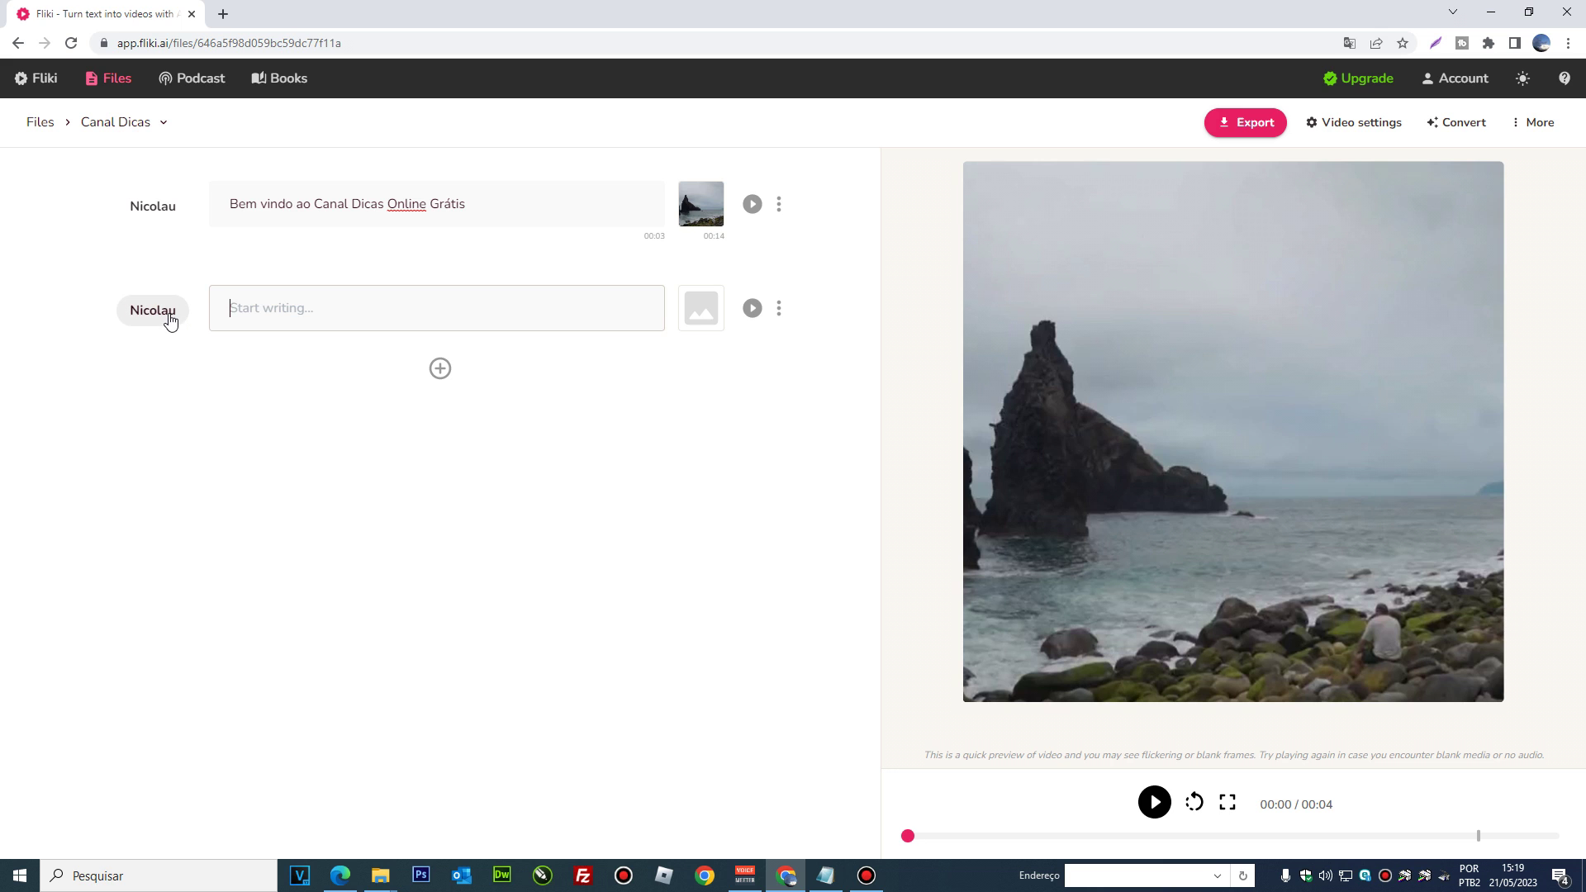
left_click(323, 307)
type("Tutoriais")
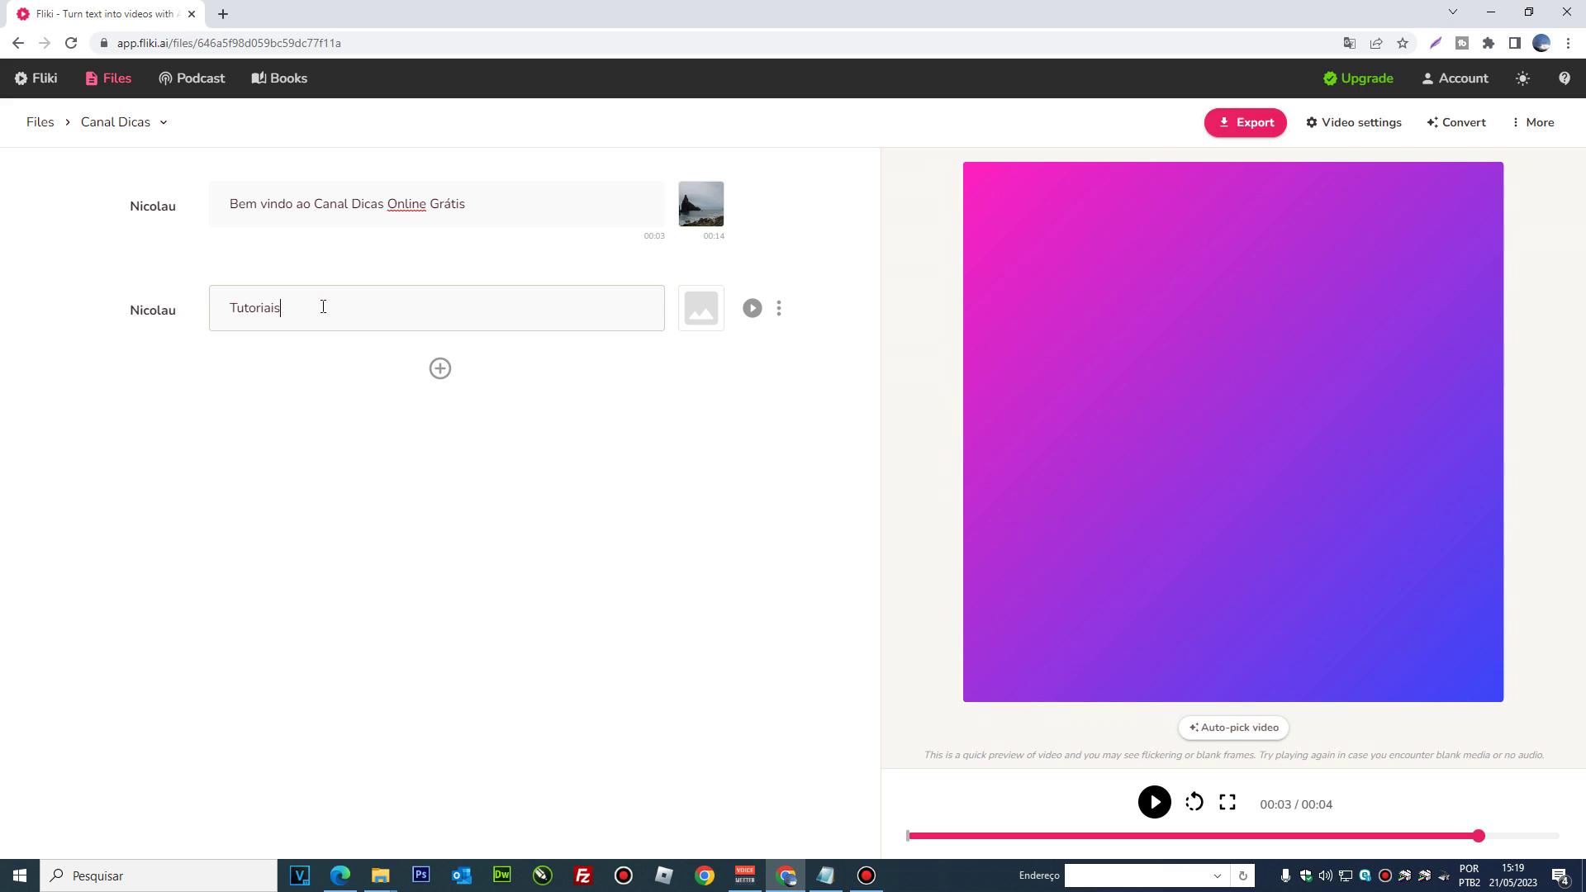
type(" gratuitos para você")
Upload the perfil image to the personal media library, set it as the second section's media and play the video preview
left_click(703, 316)
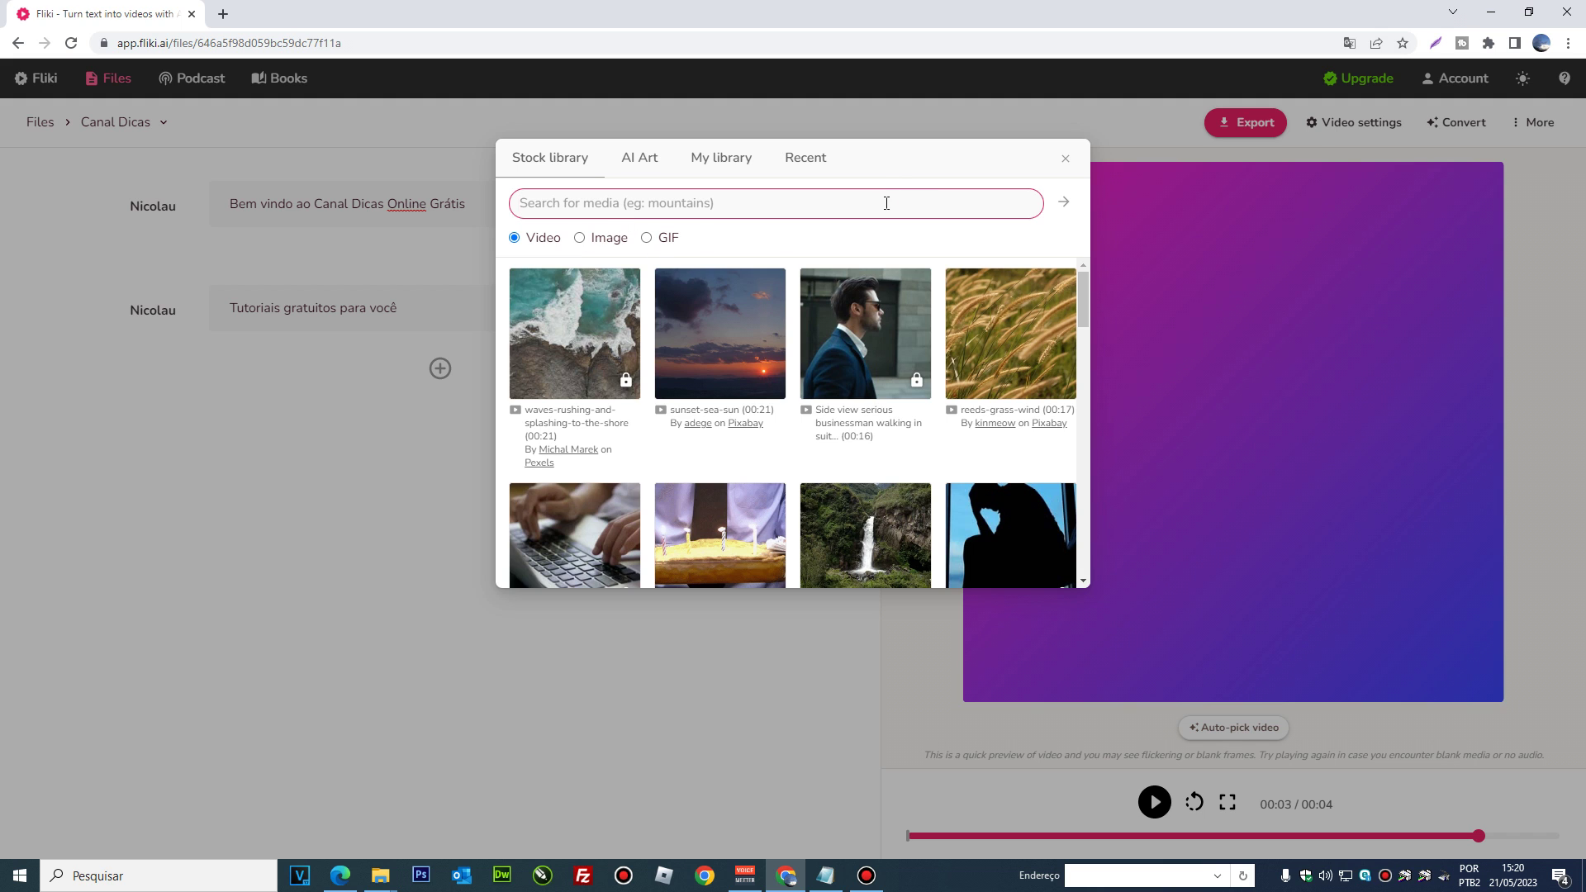
left_click(723, 160)
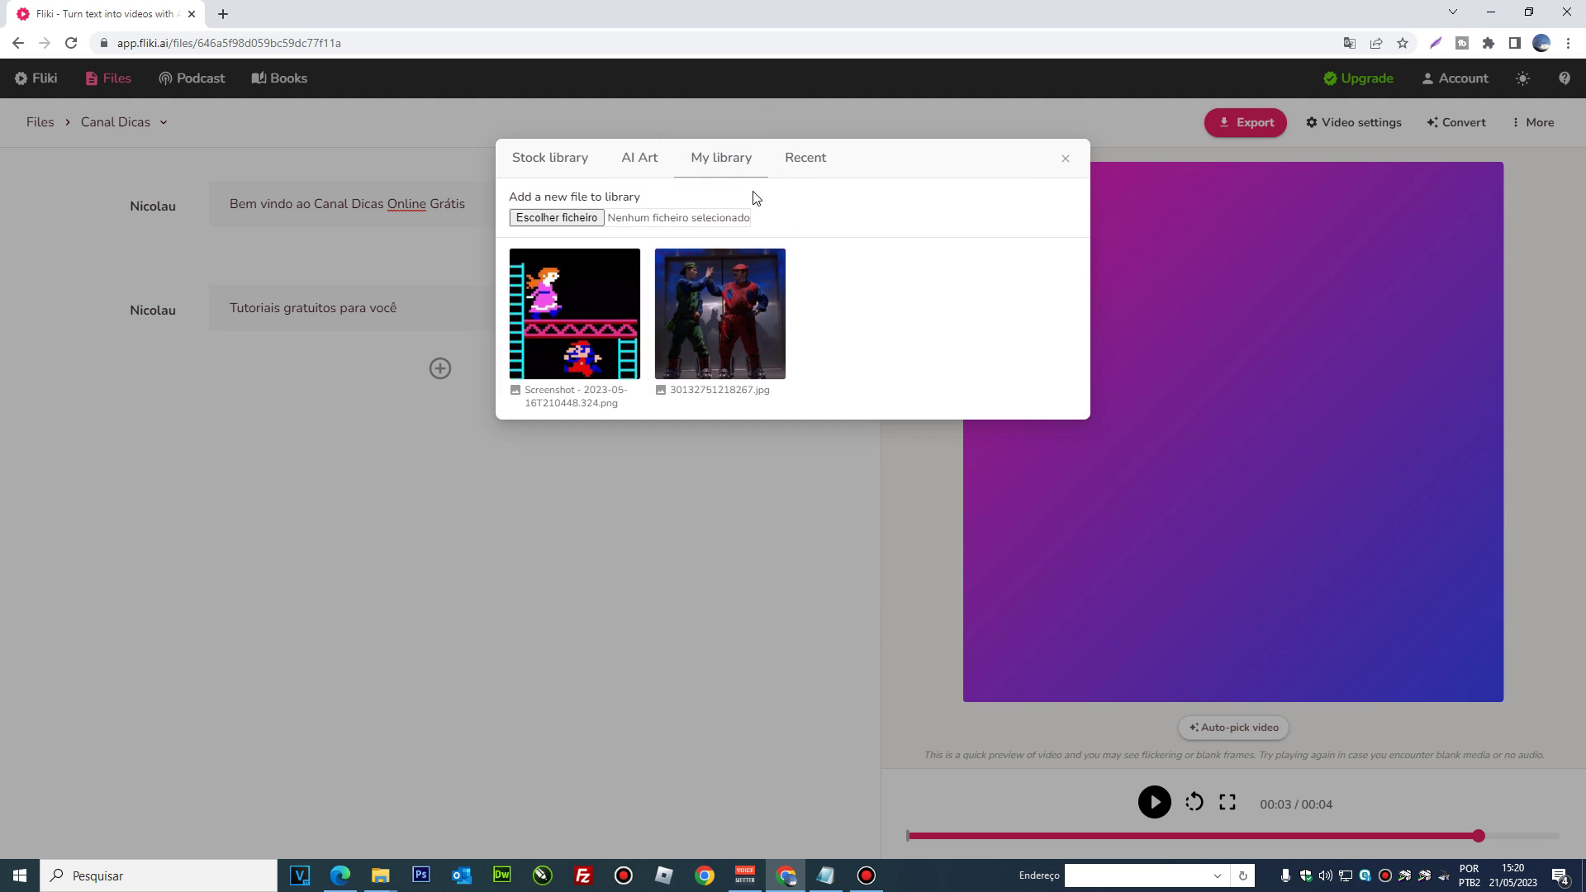
left_click(571, 220)
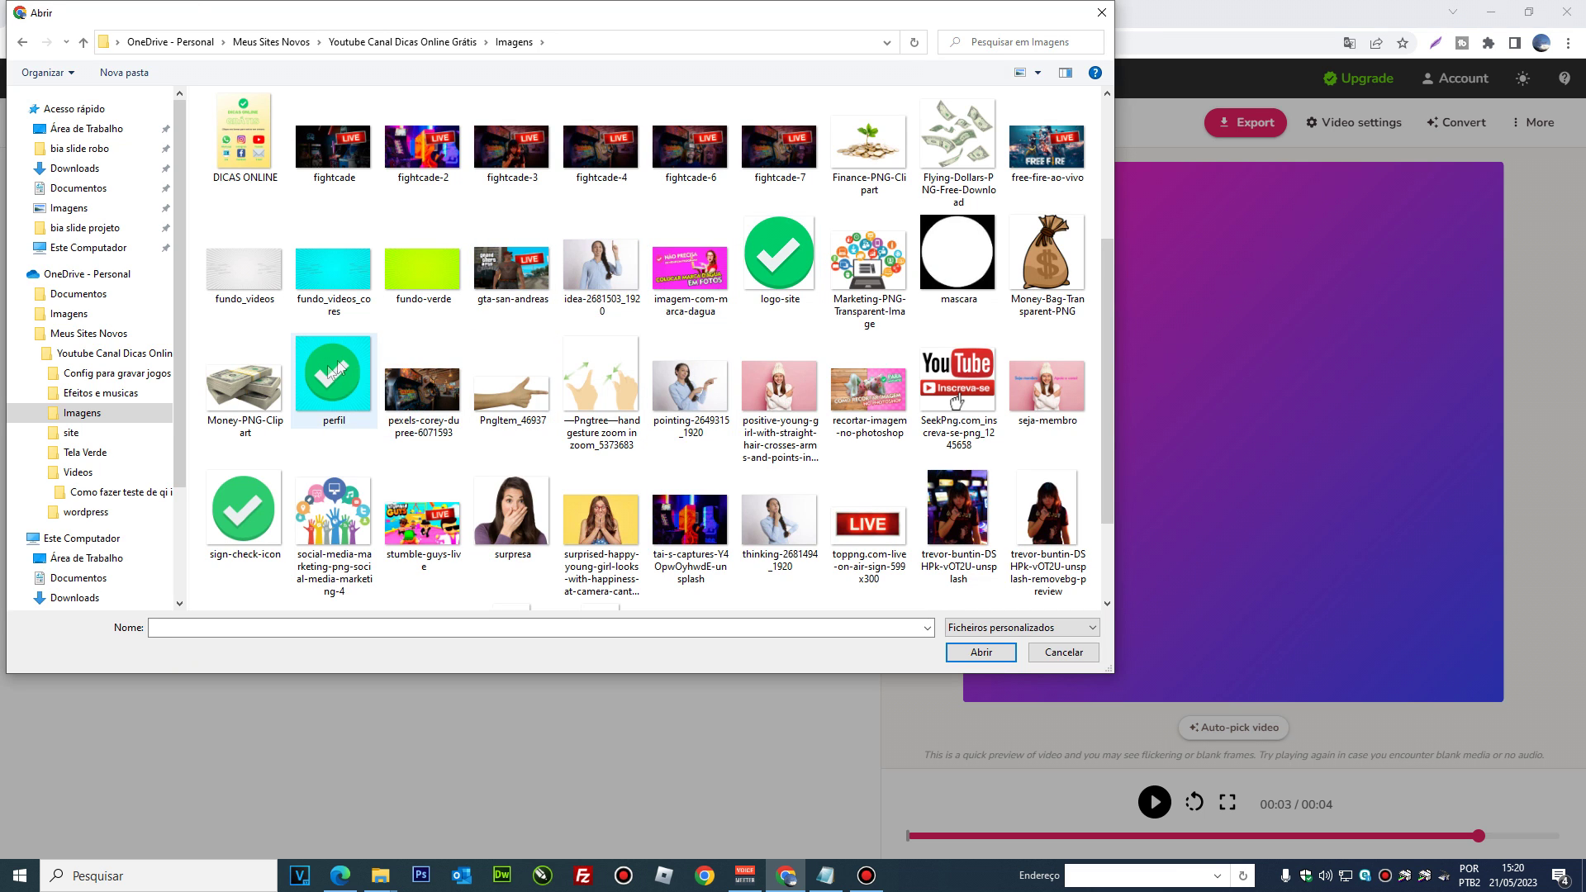
left_click(348, 378)
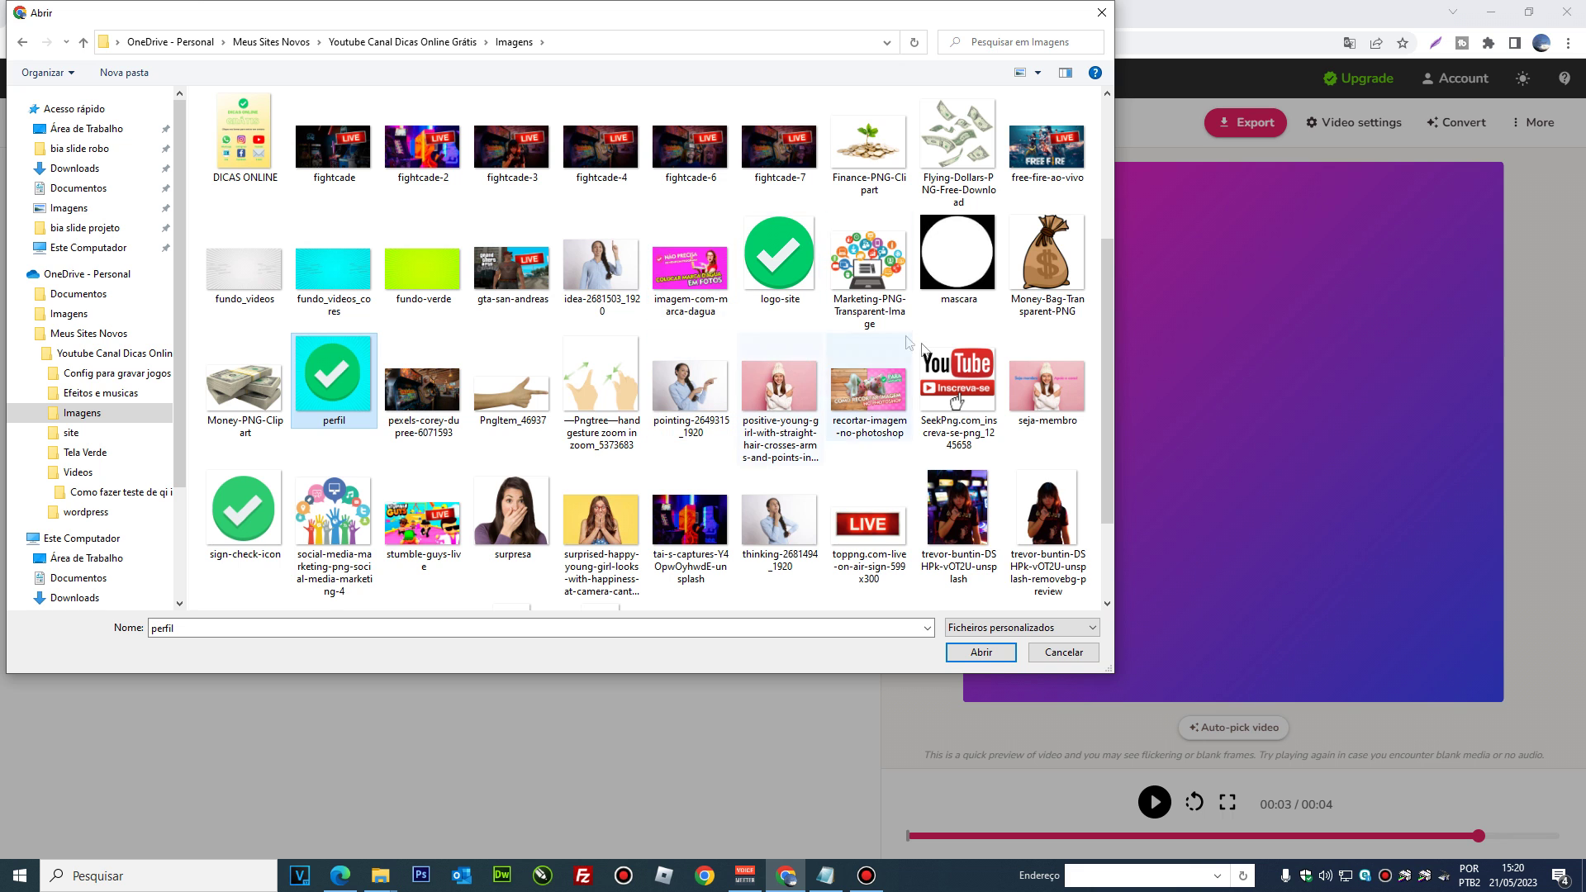
left_click(980, 652)
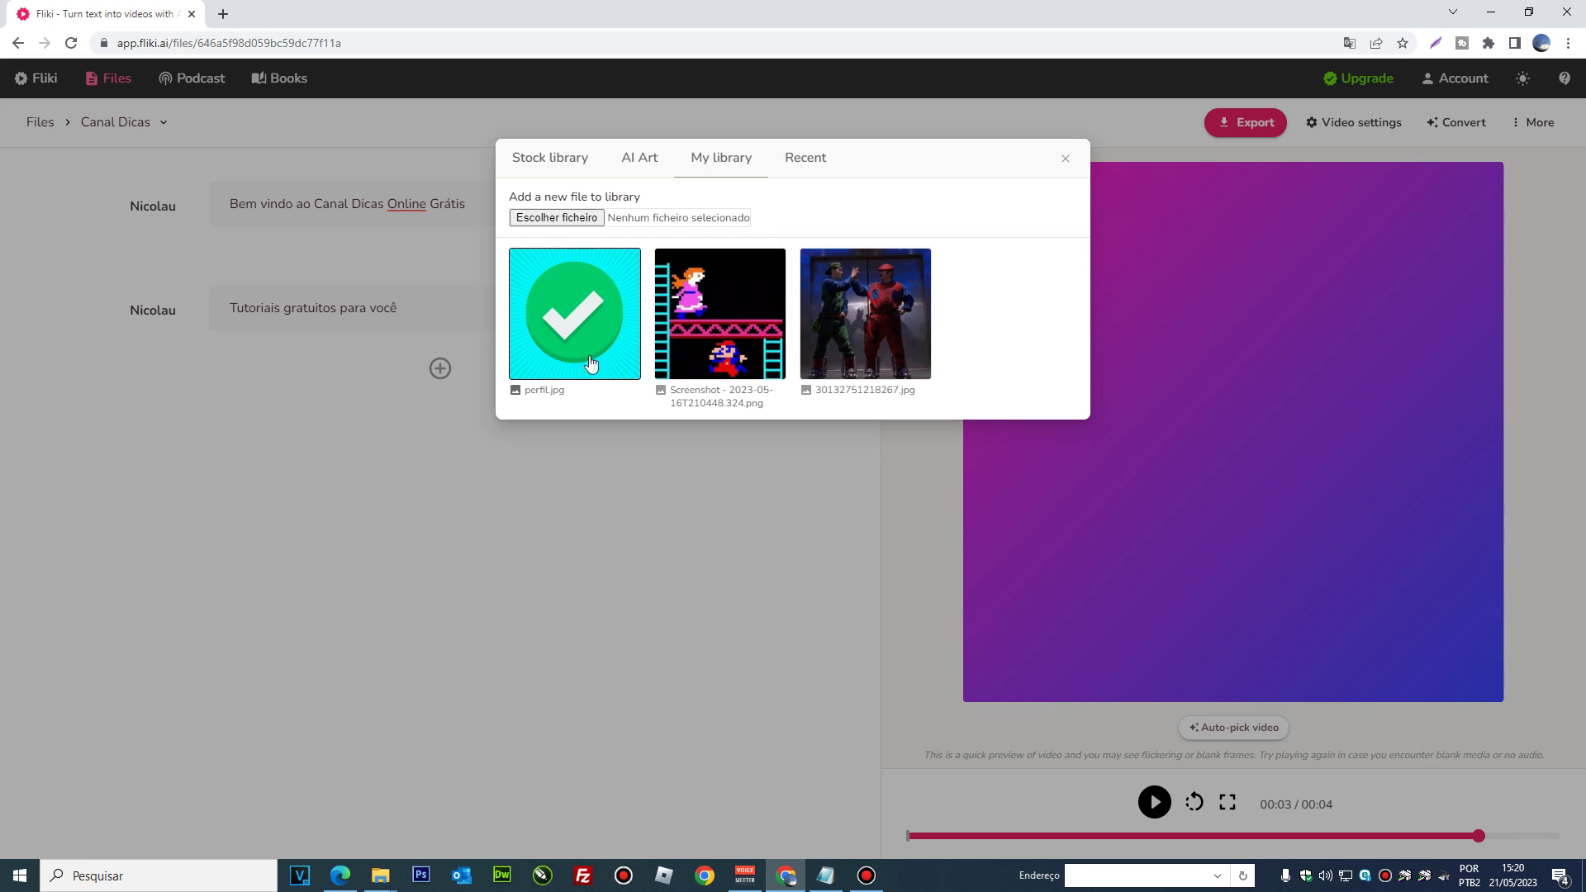
left_click(585, 315)
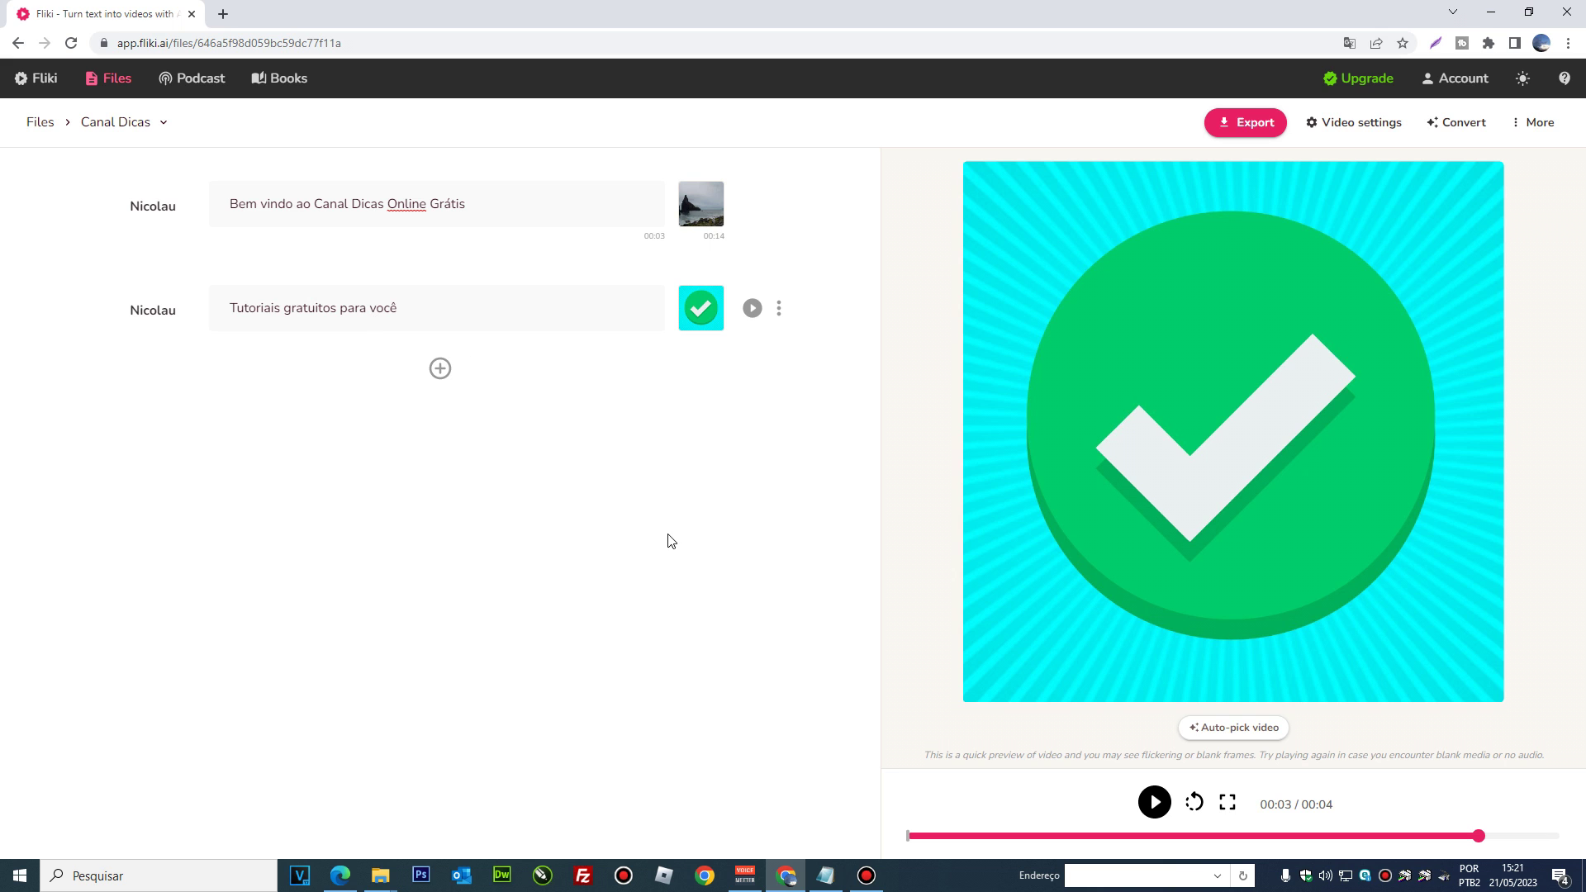
left_click(1155, 806)
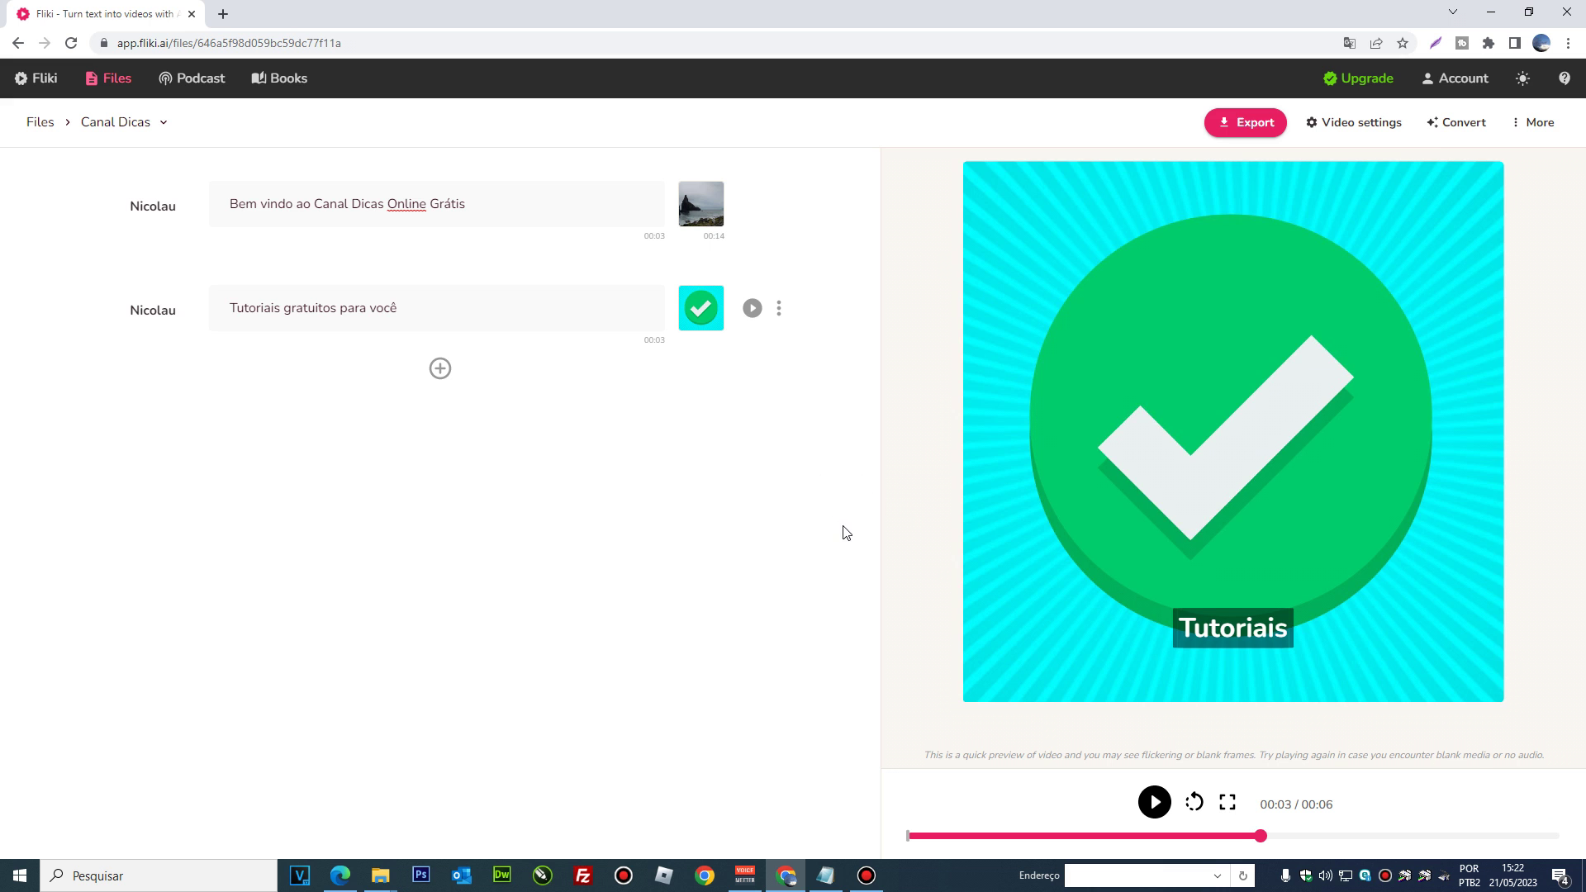
Add "Call The Shots - Slynk.mp3" from the personal library as background music at 20% volume and save
left_click(1525, 130)
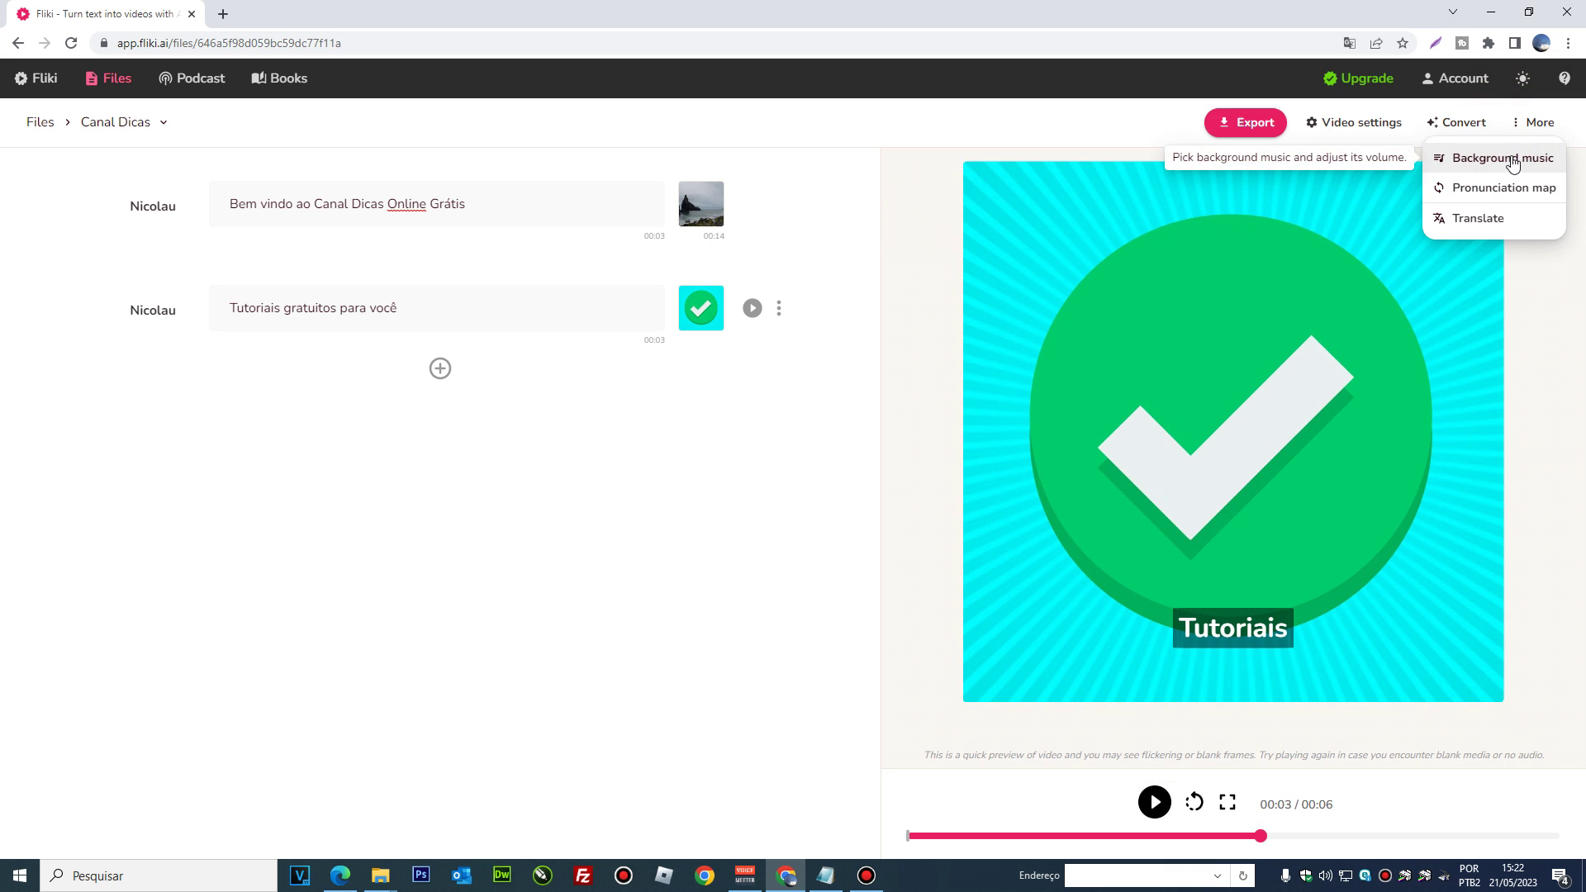
left_click(1490, 161)
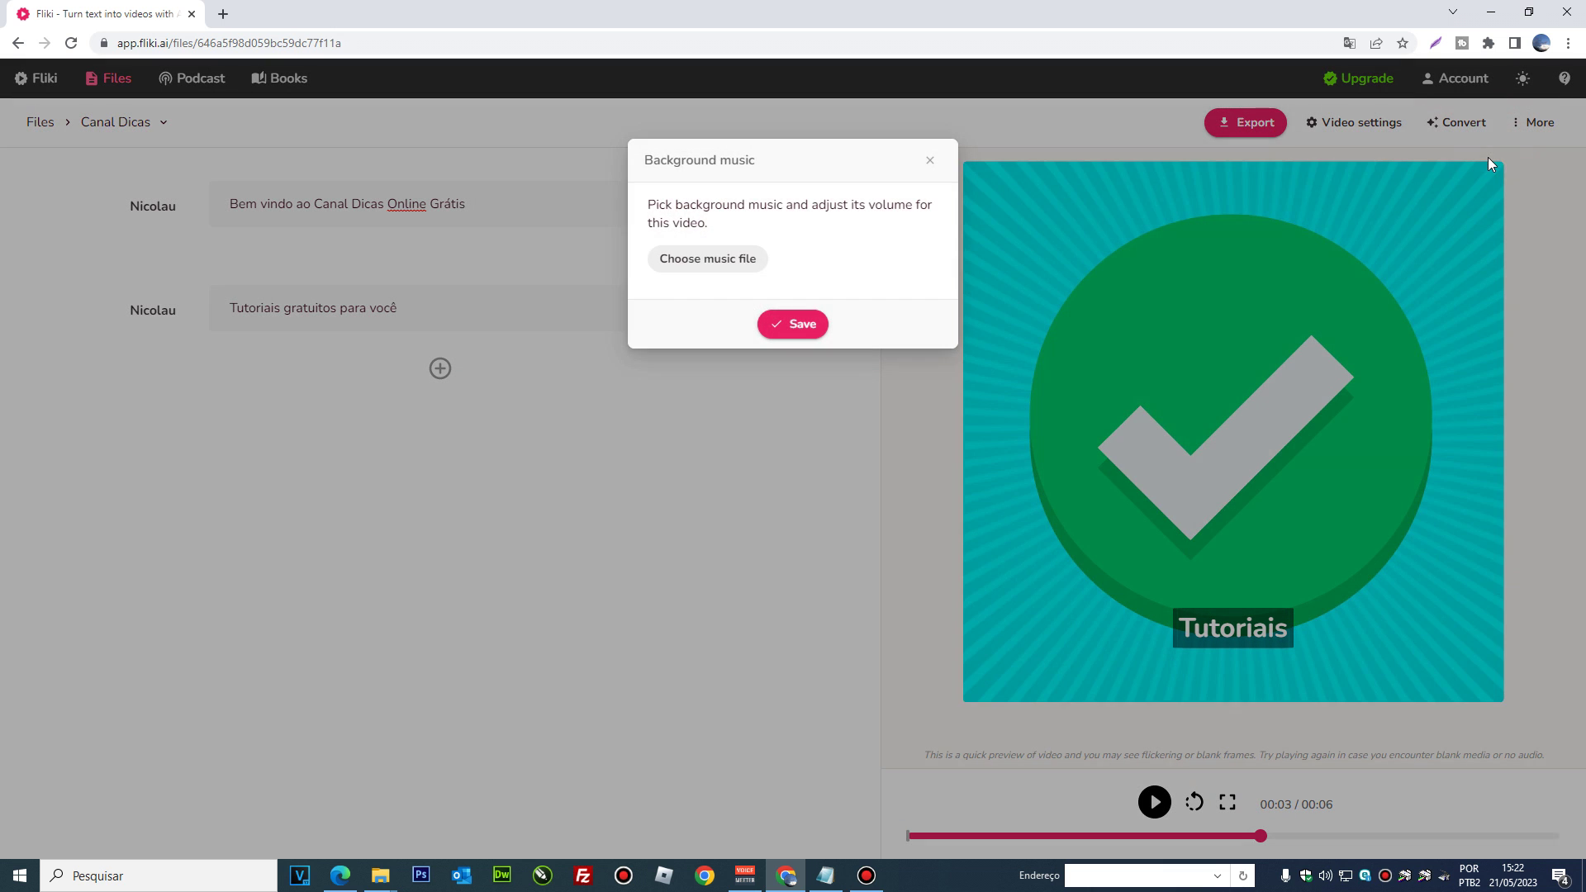
left_click(720, 260)
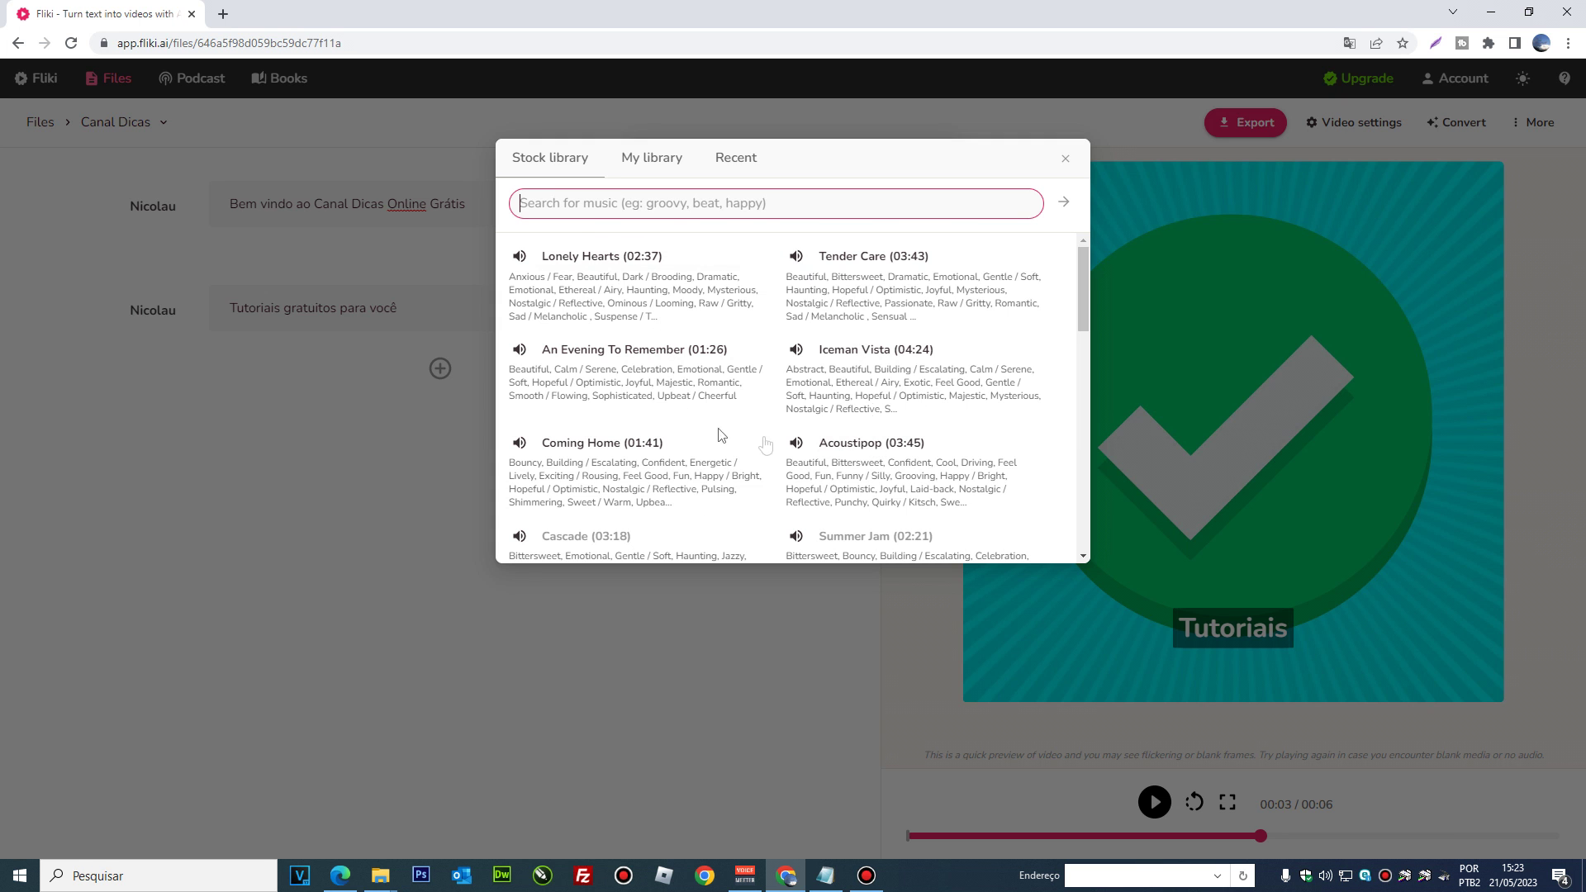
left_click(655, 162)
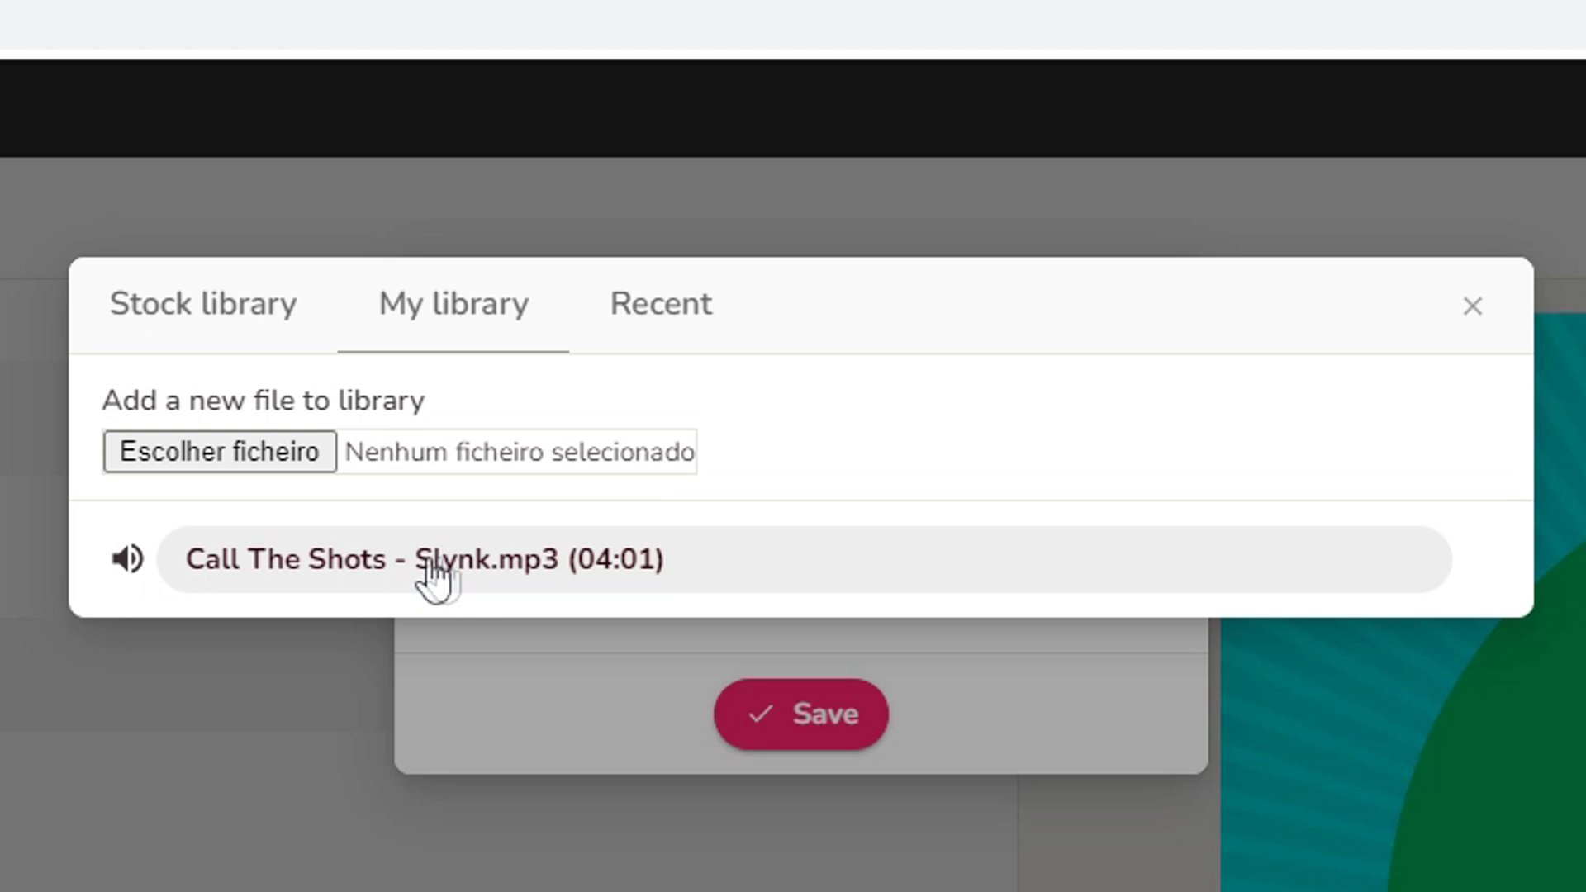
left_click(708, 564)
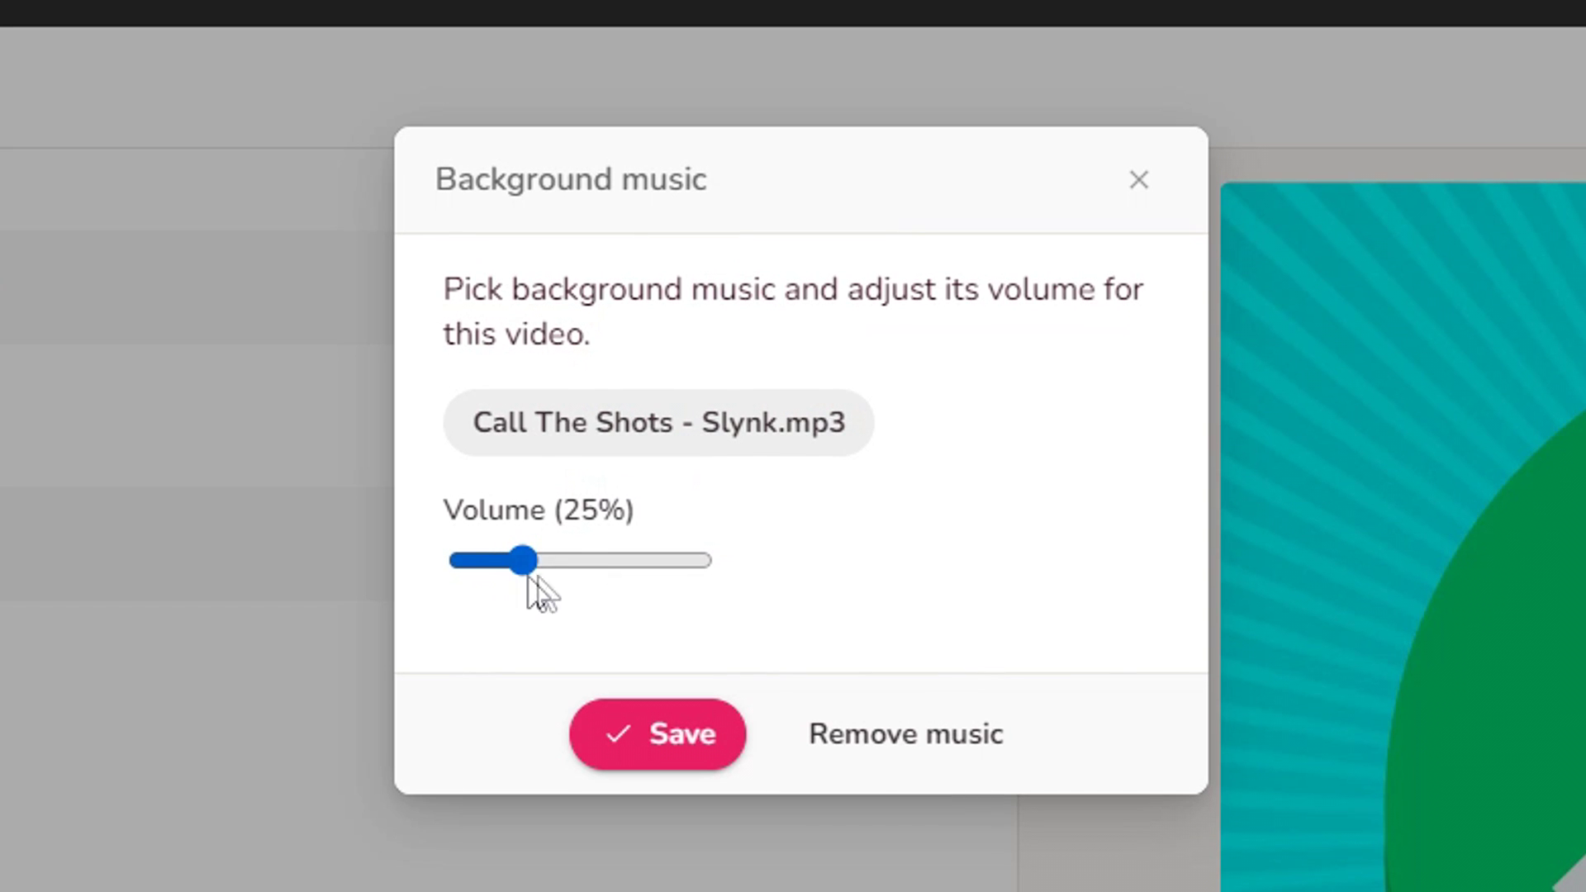
mouse_move(526, 566)
left_mouse_down()
mouse_move(652, 564)
mouse_move(514, 550)
left_mouse_up()
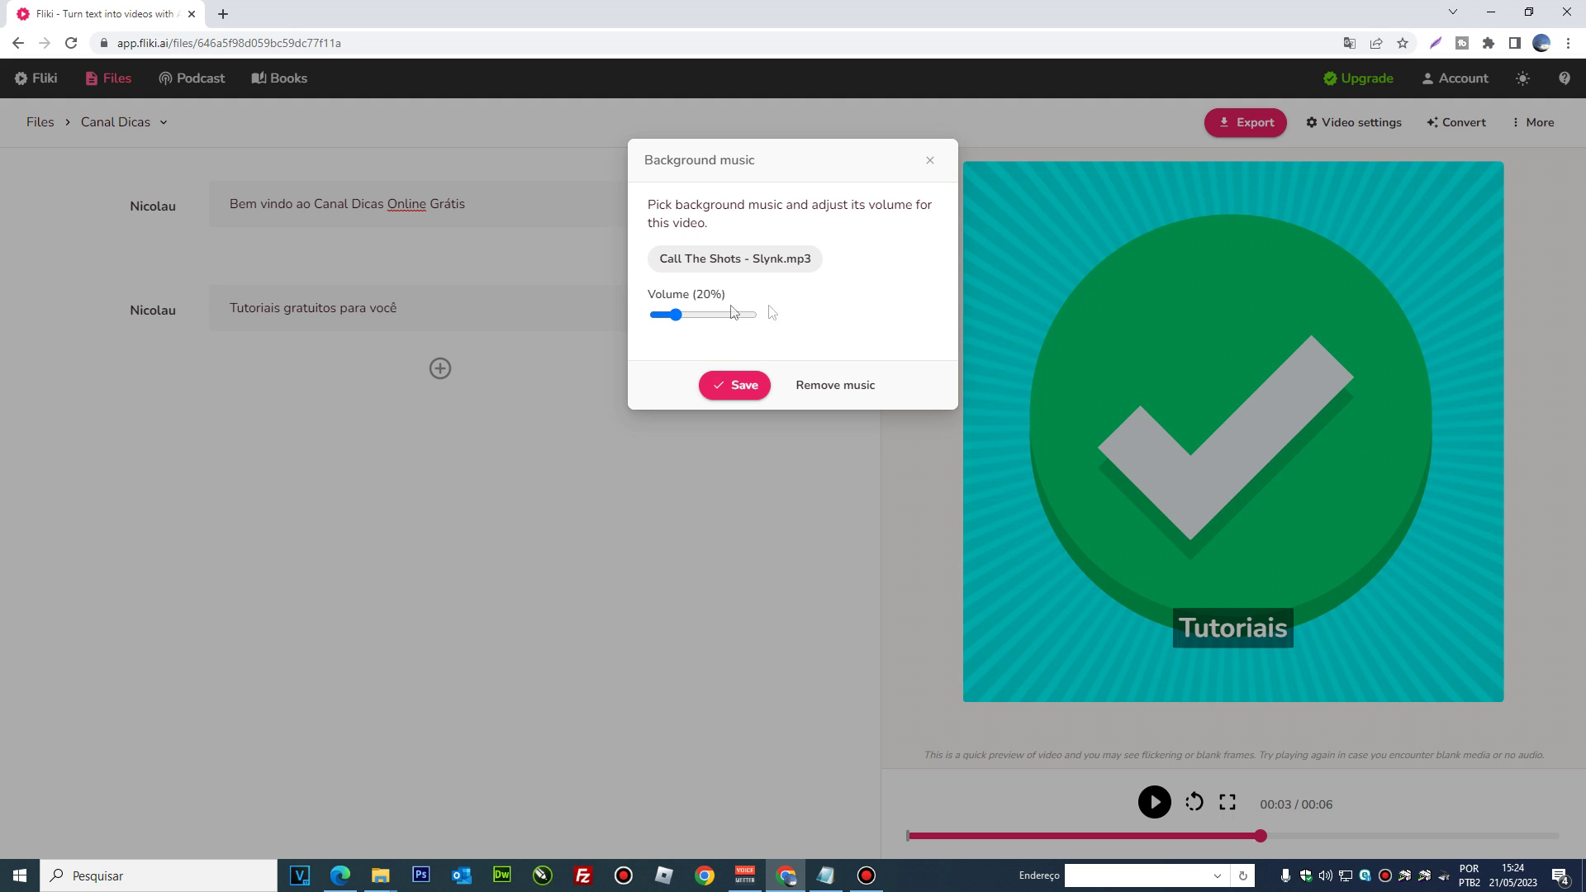
left_click(738, 390)
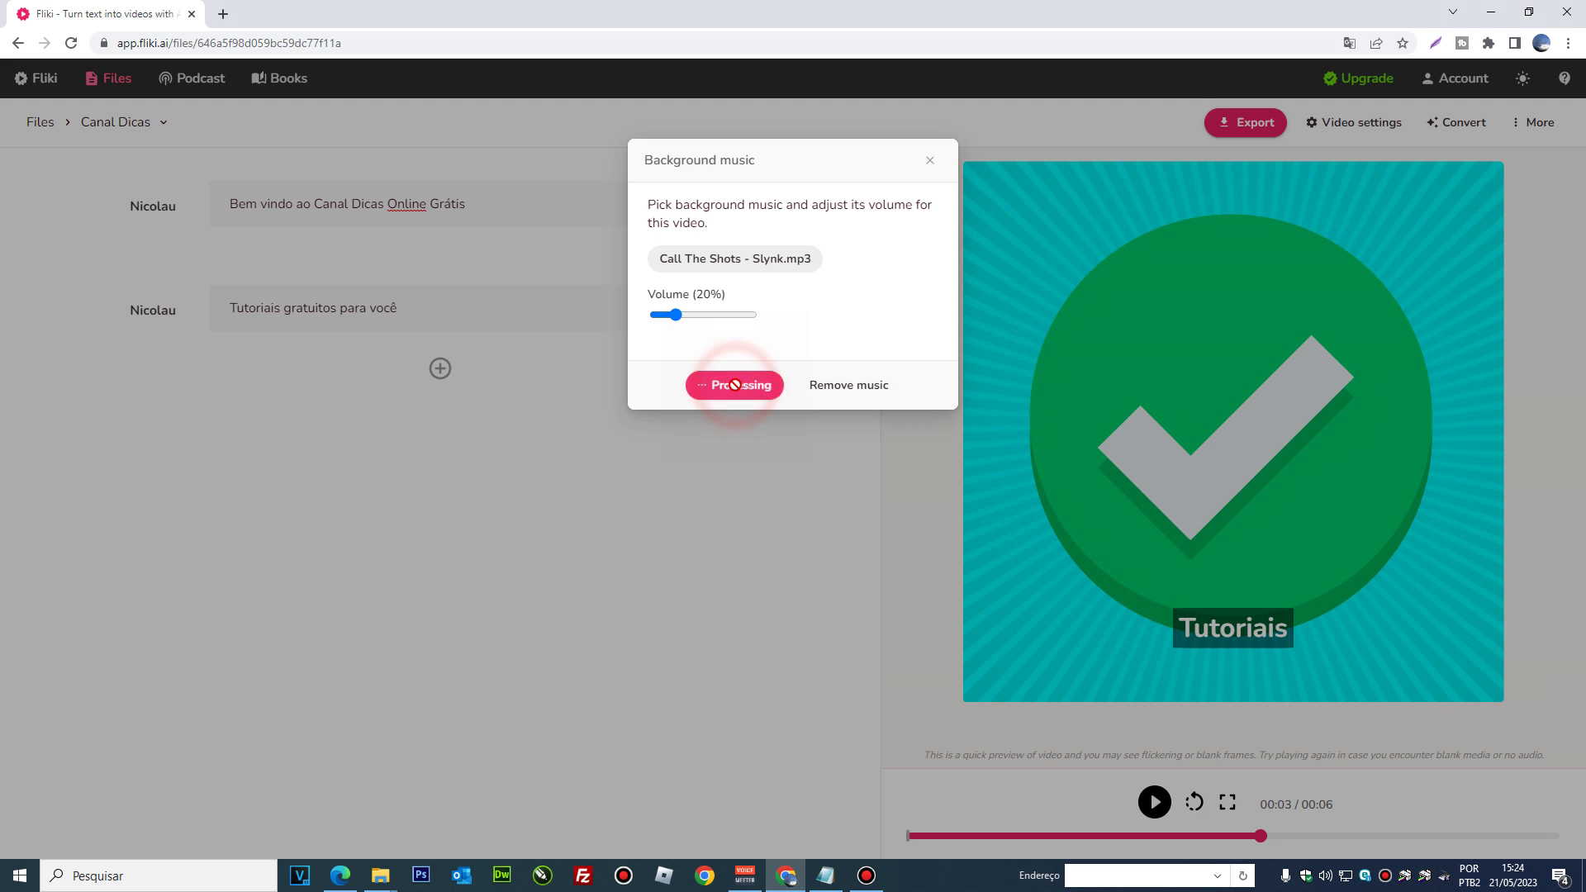
Play the video preview from the beginning to check the background music
left_click_drag(1261, 836, 907, 837)
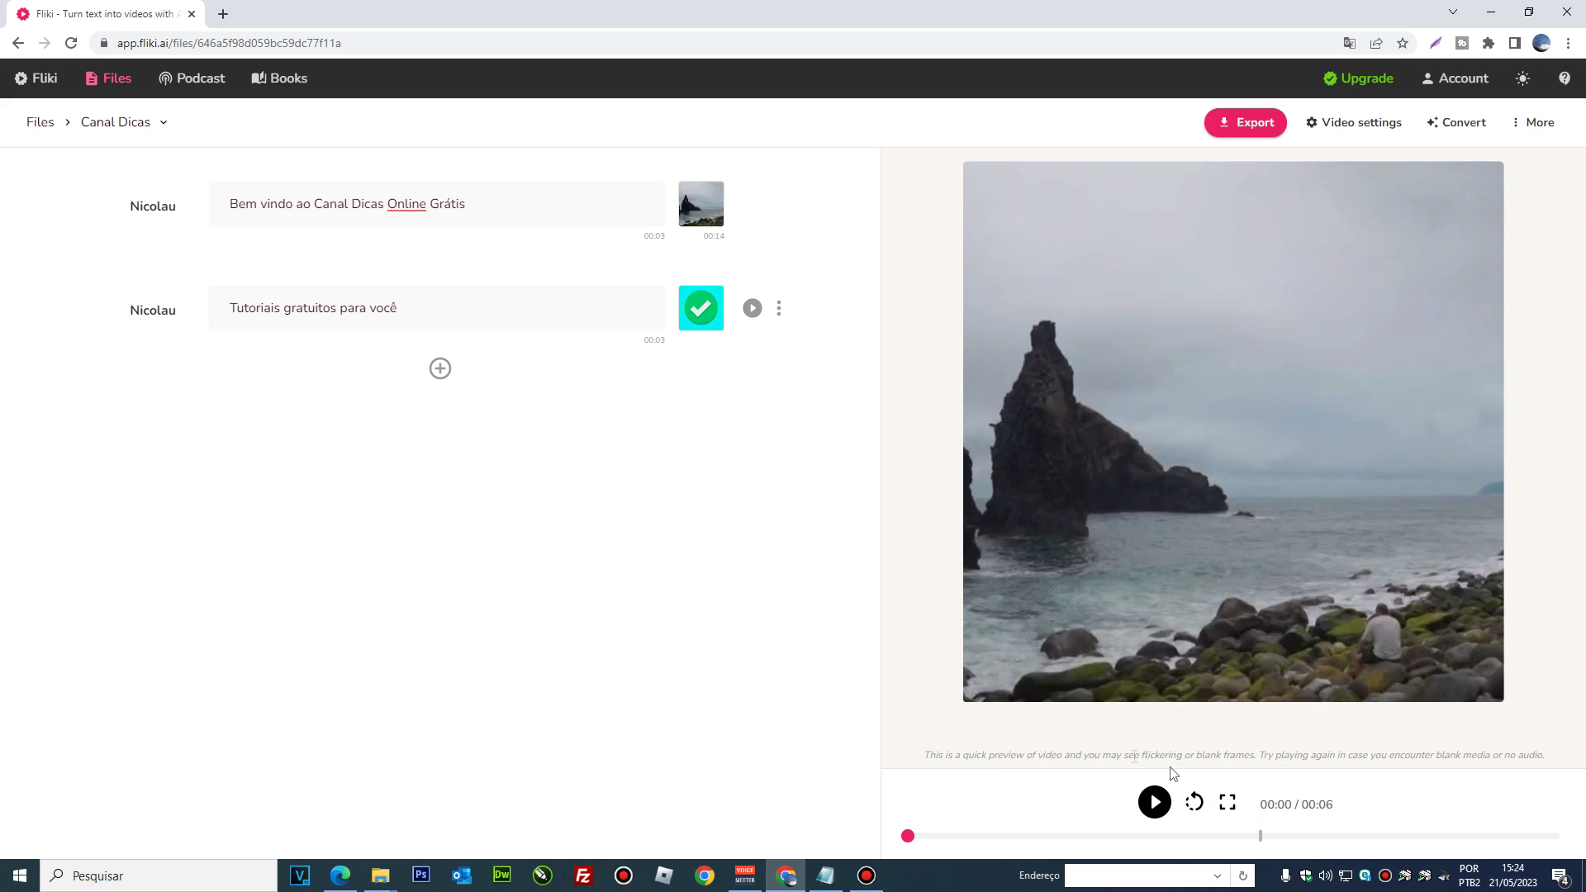
left_click(1155, 805)
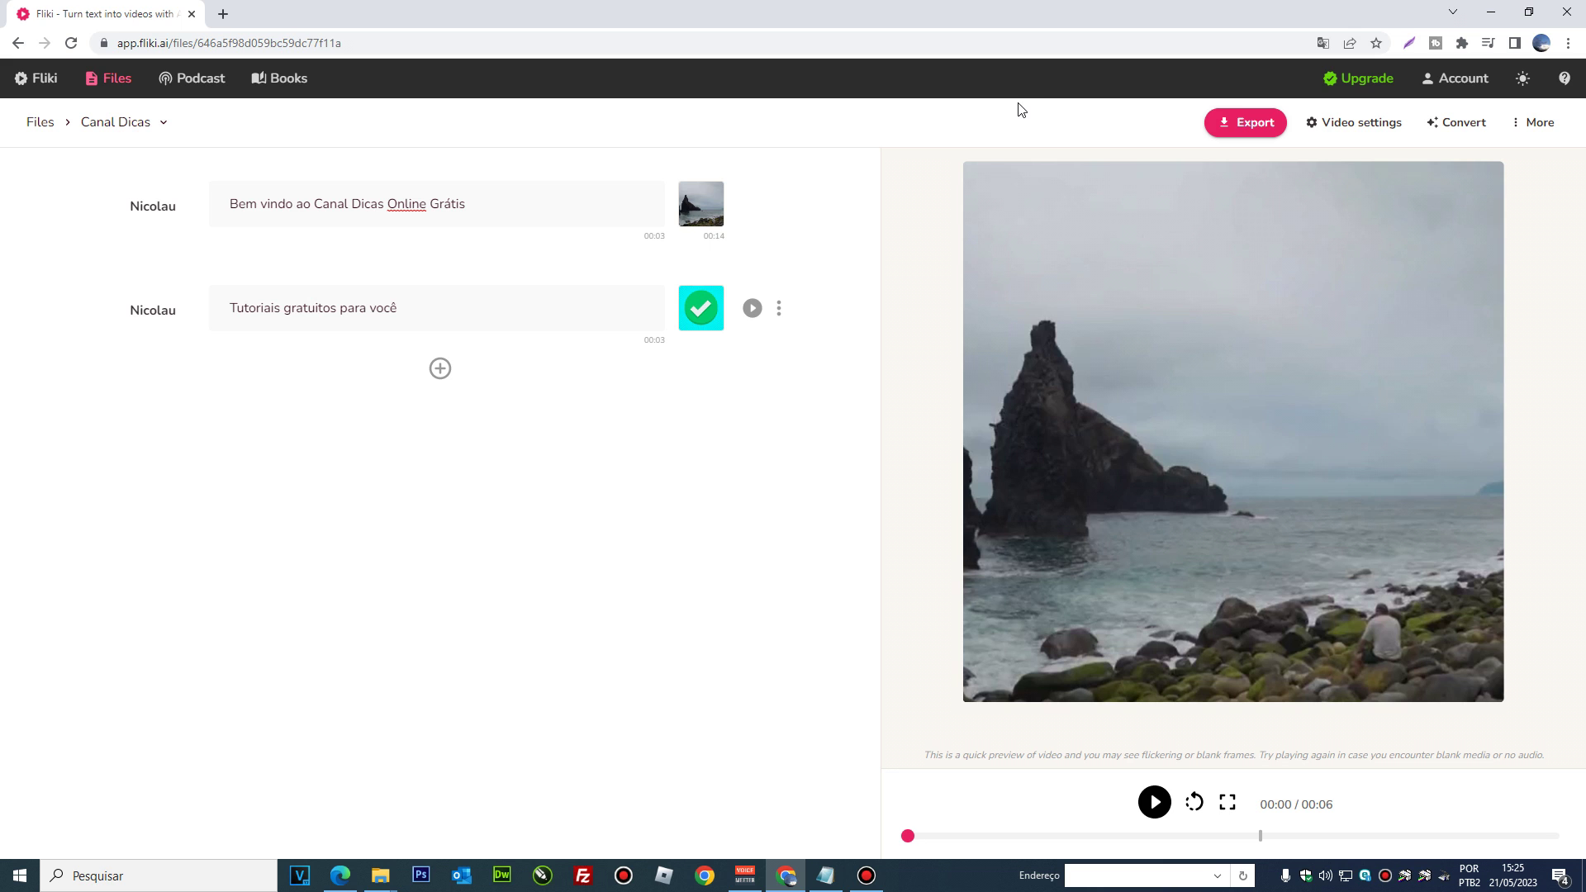
Set the video size to Portrait (Instagram, TikTok, YouTube, Facebook) and save the video settings
left_click(1355, 126)
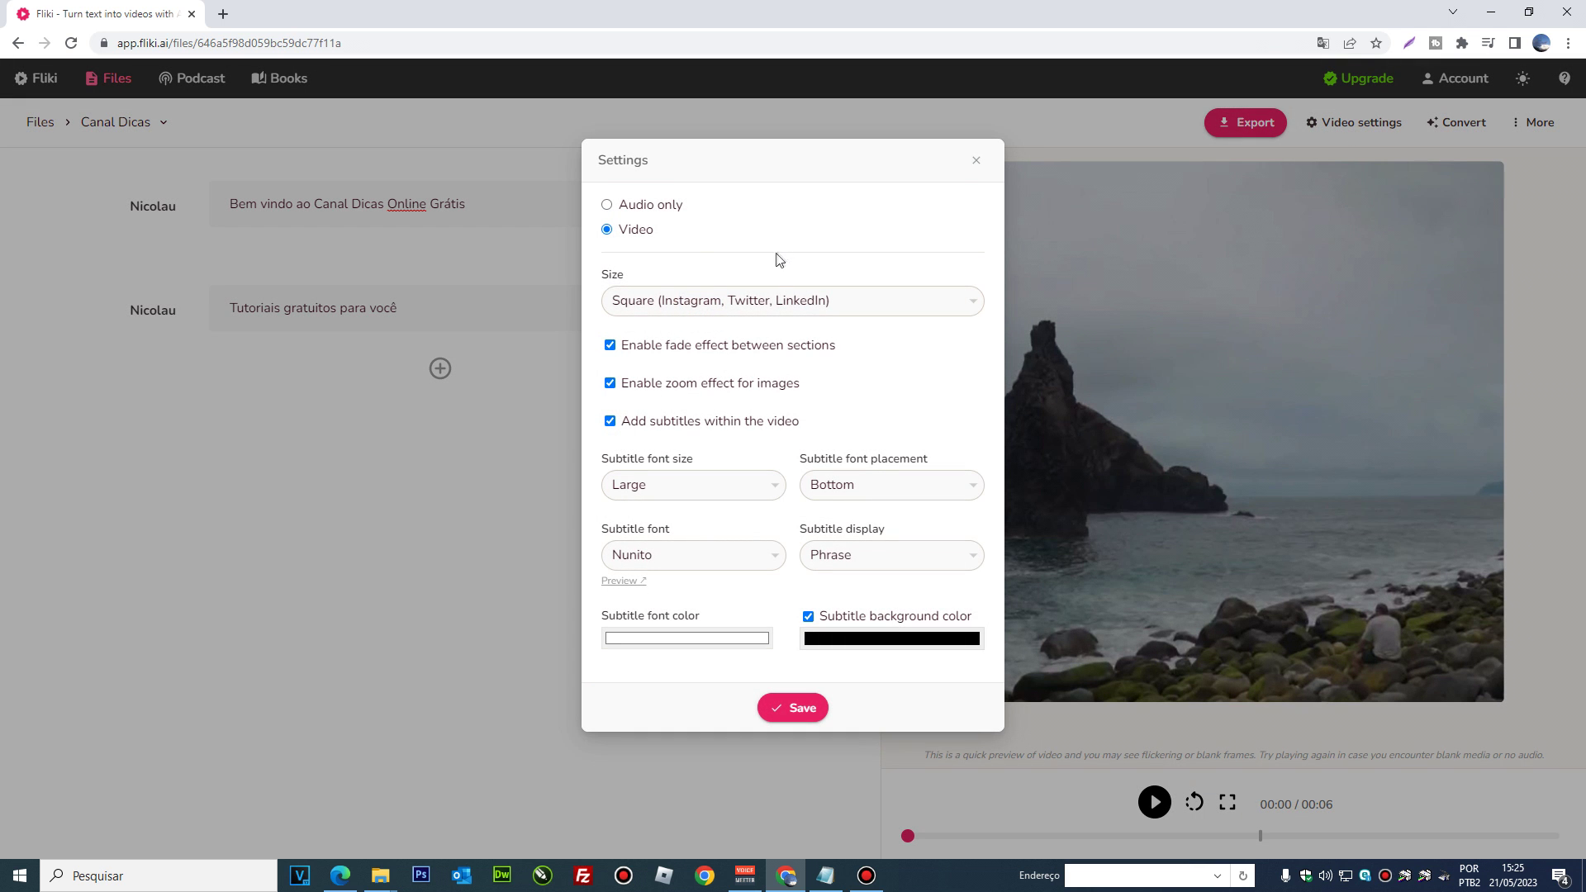
left_click(718, 305)
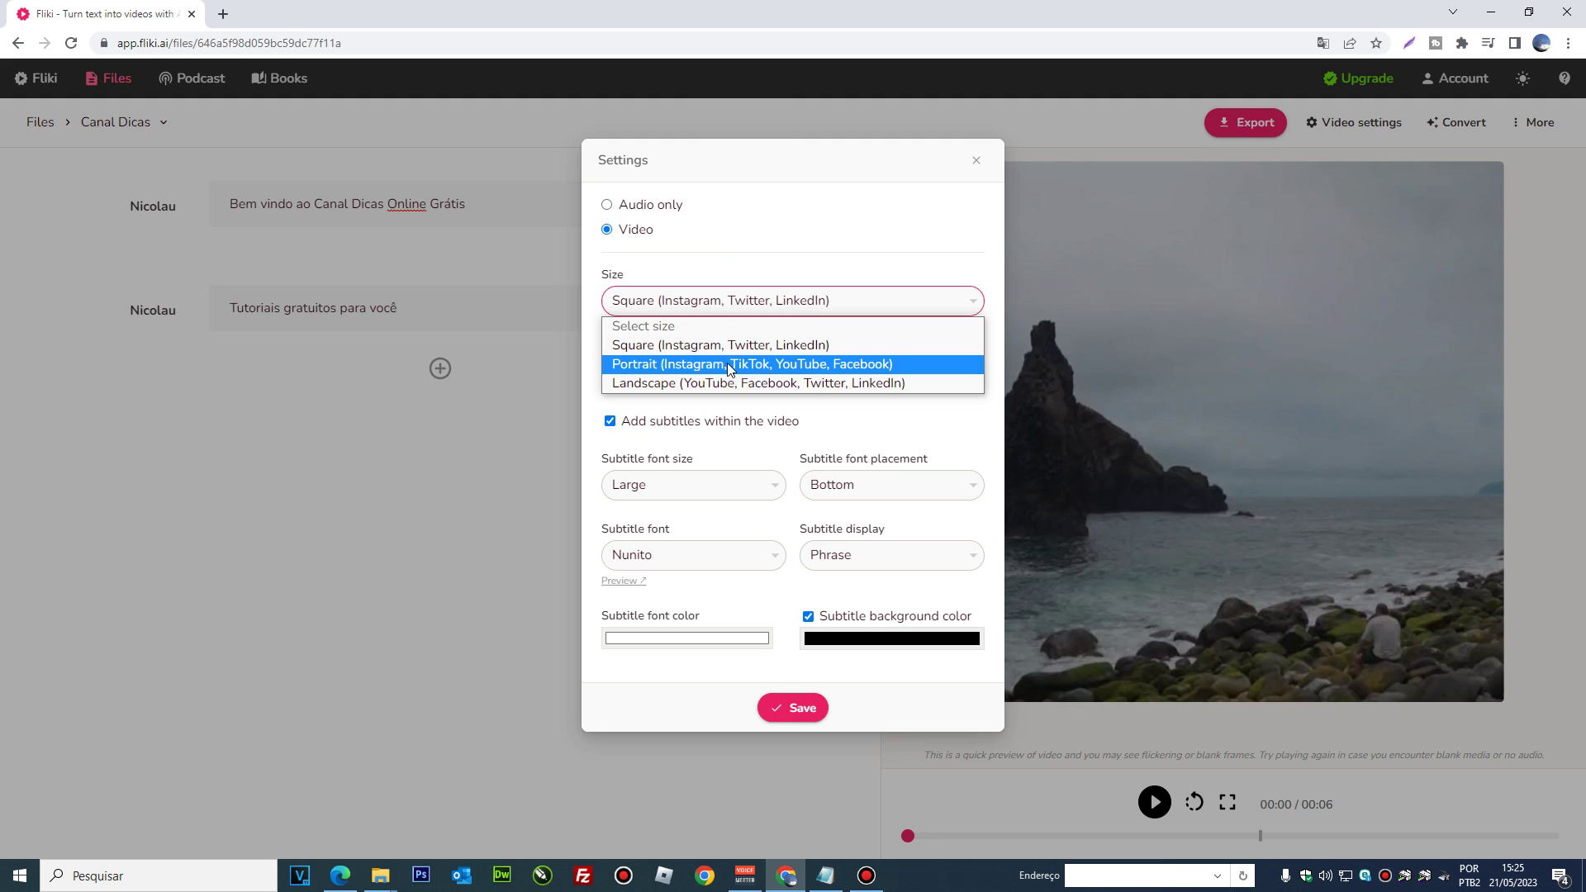
left_click(808, 366)
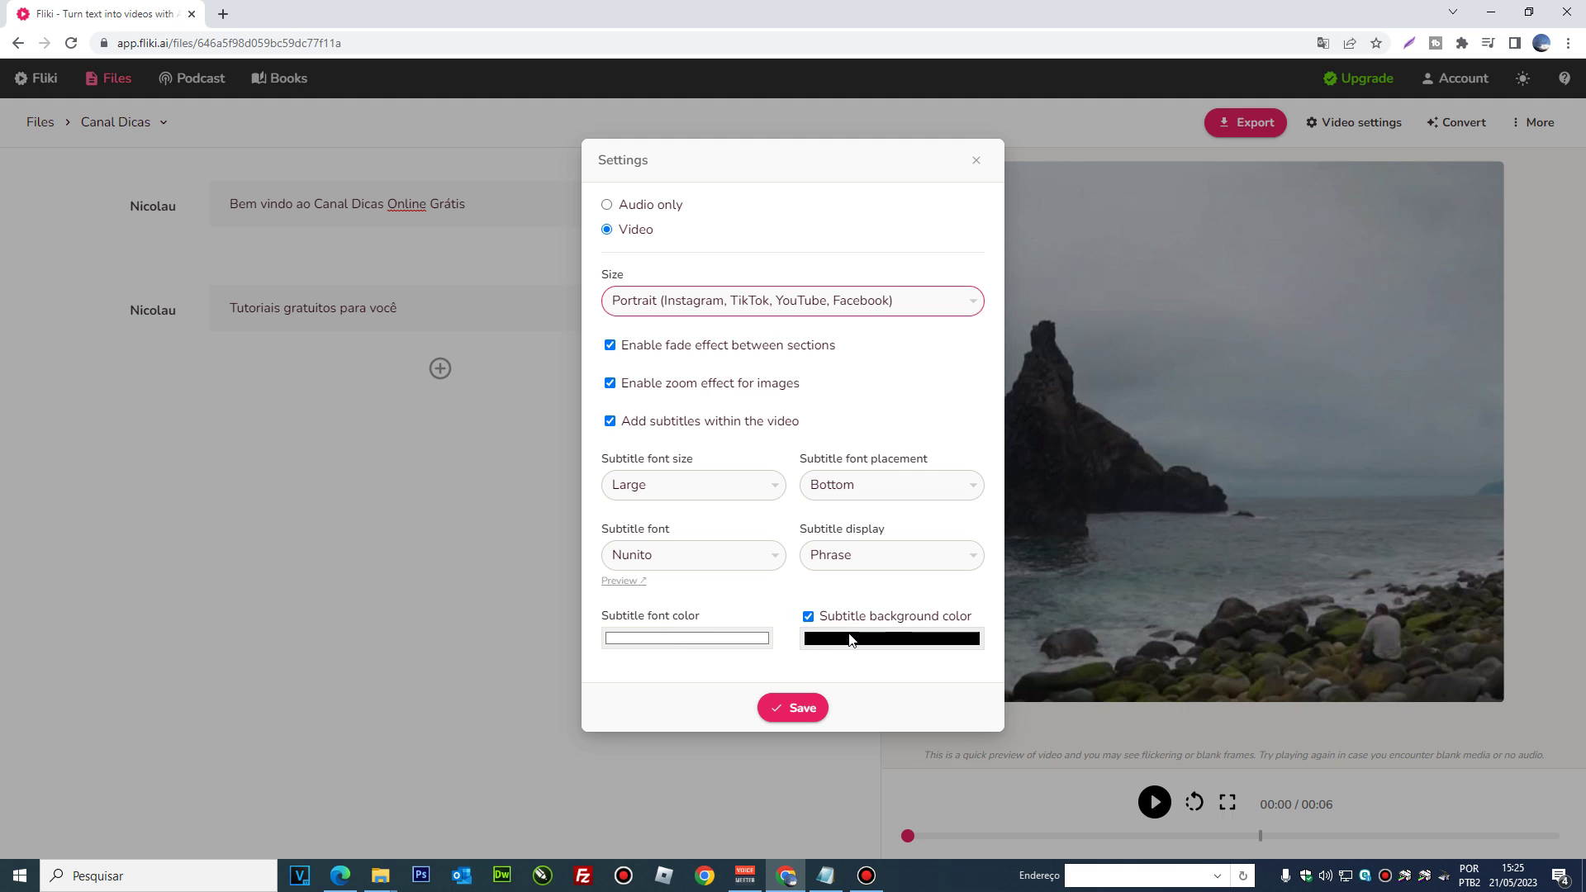
left_click(794, 710)
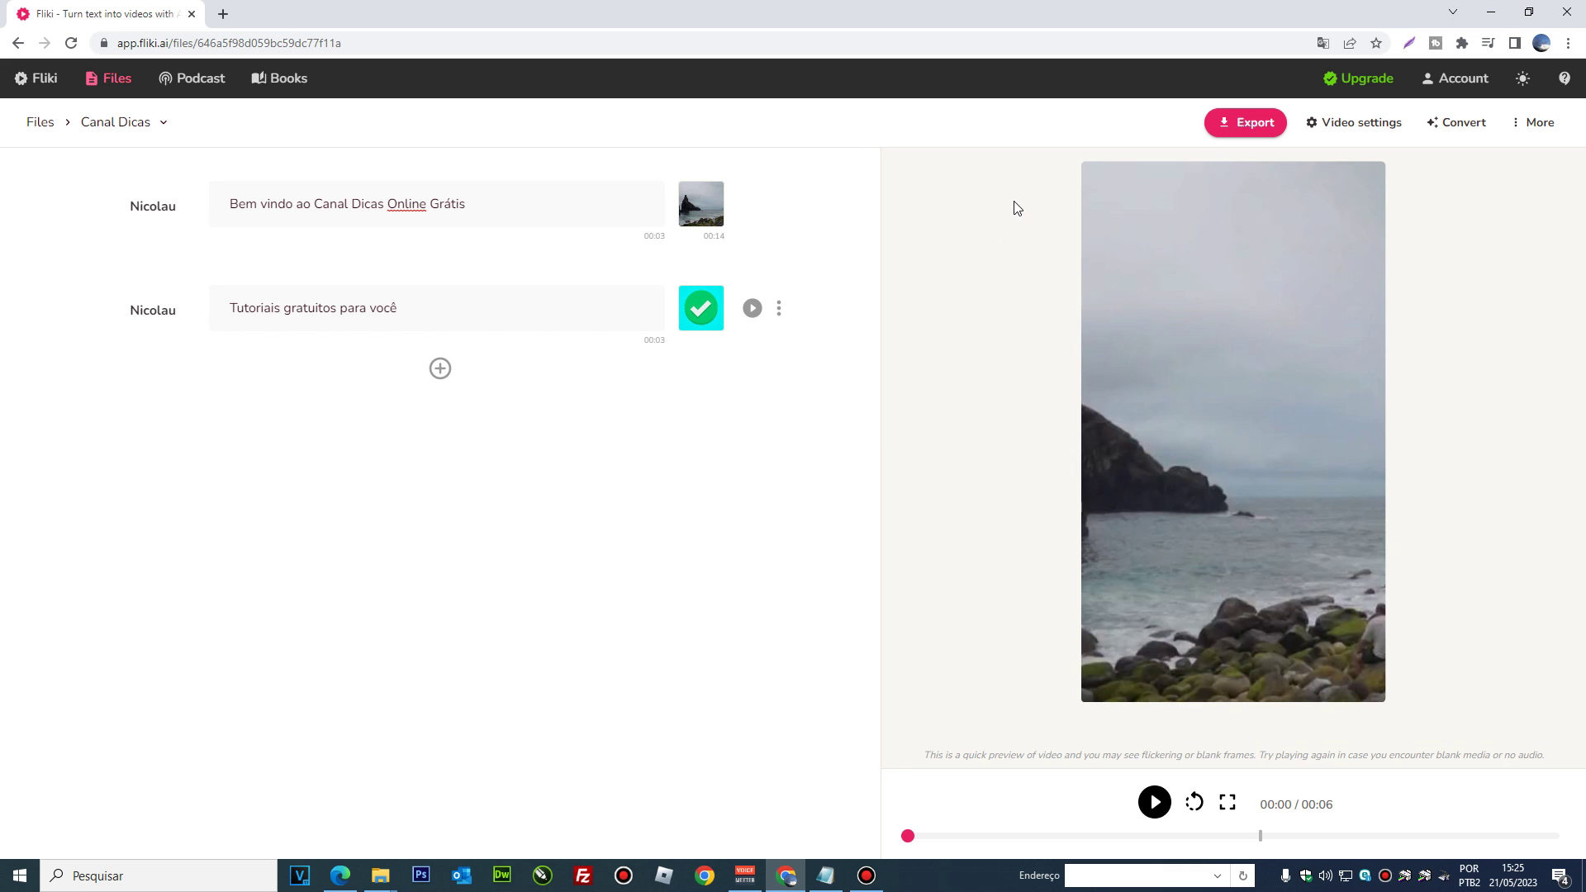
Export the finished video and download the exported file
left_click(1248, 125)
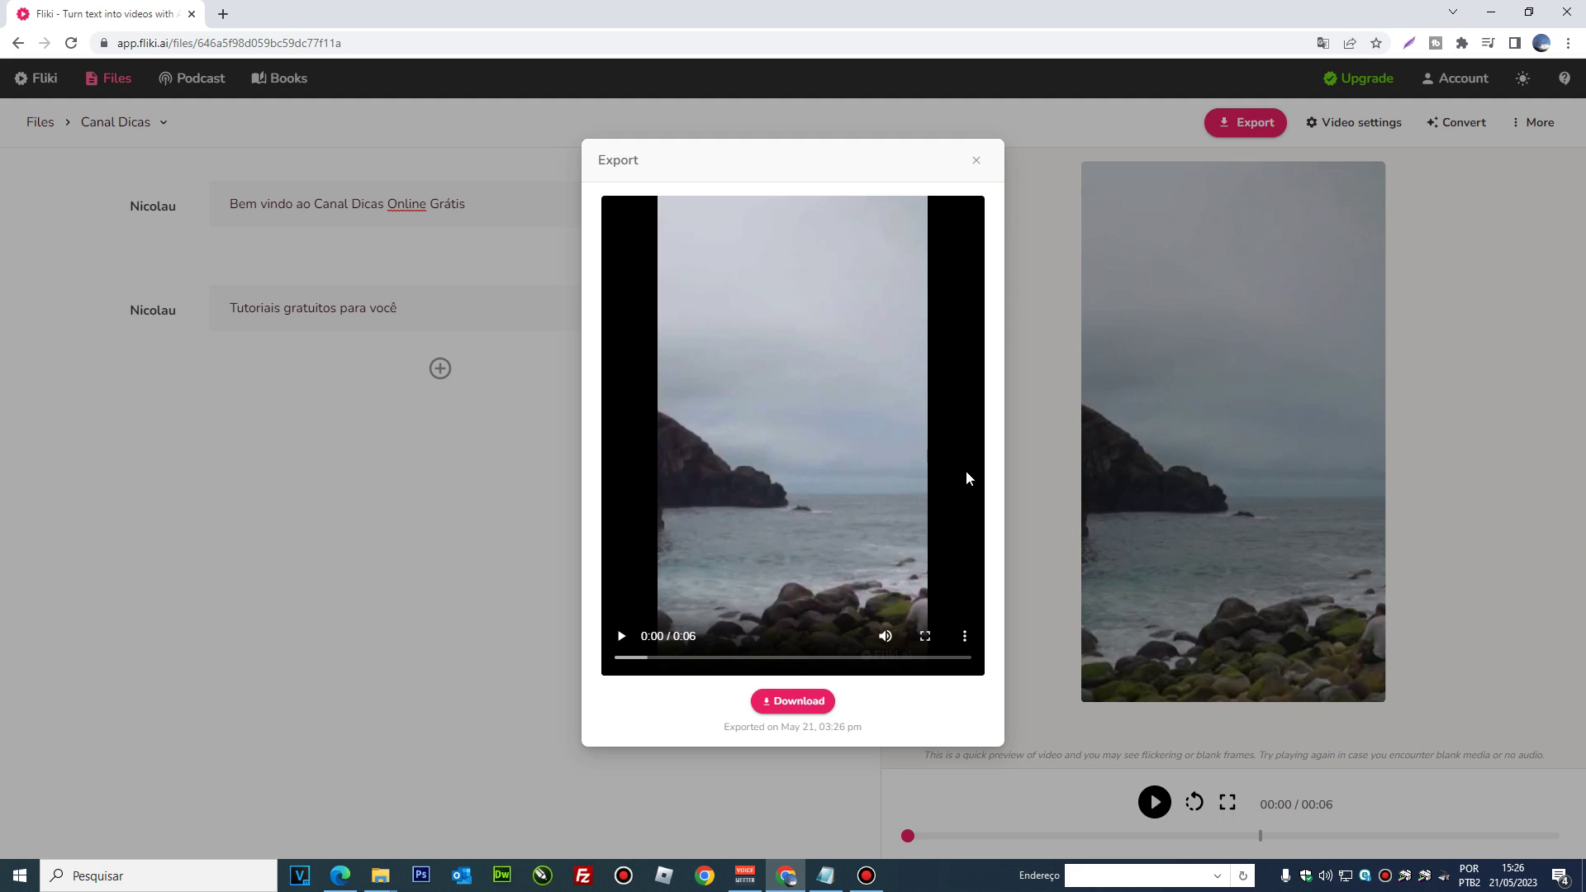
left_click(789, 701)
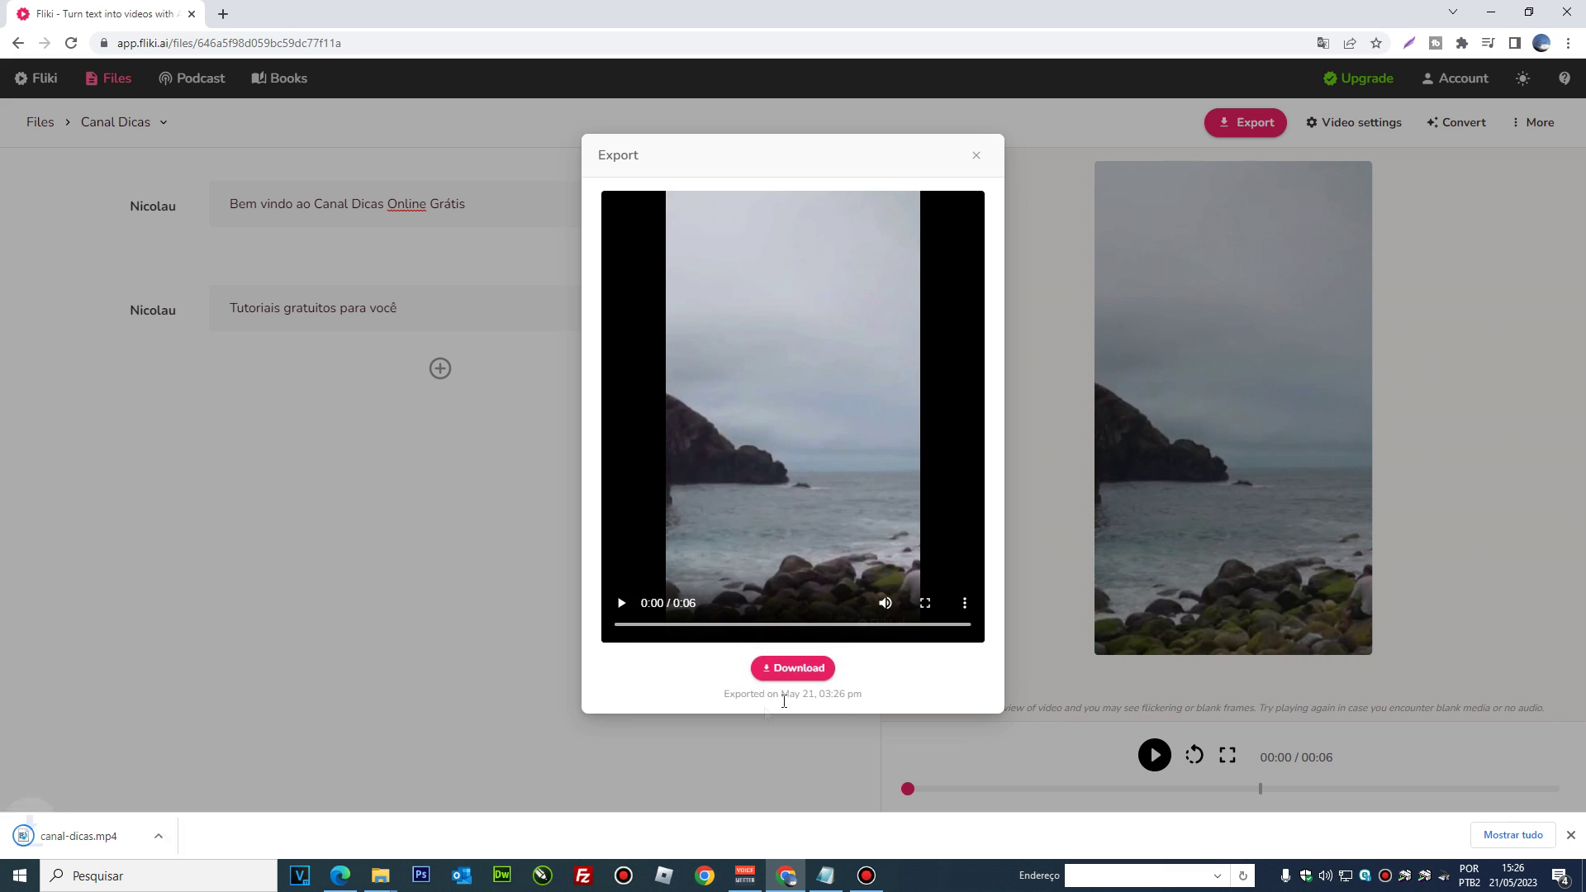